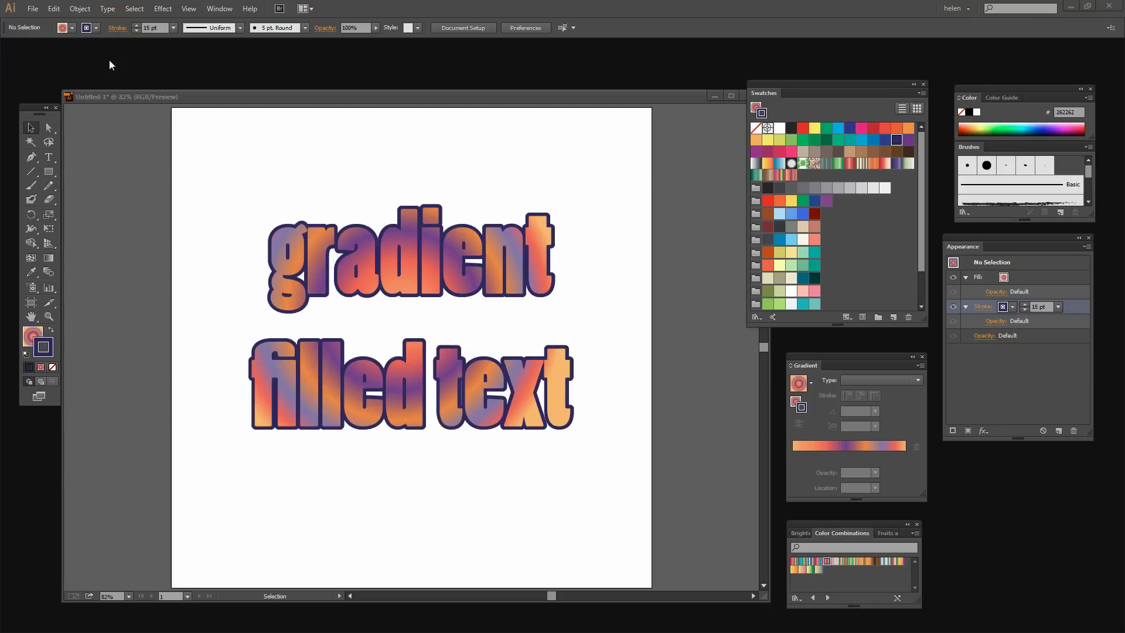
Create a new document with the default 1000 × 1000 pt artboard.
left_click(33, 12)
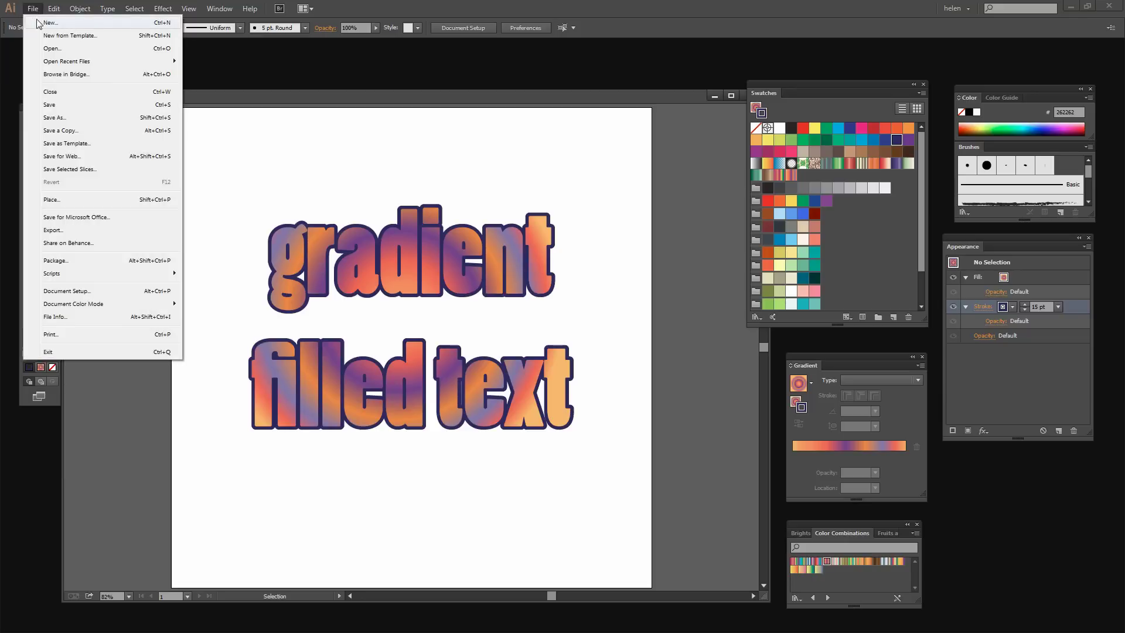
left_click(44, 21)
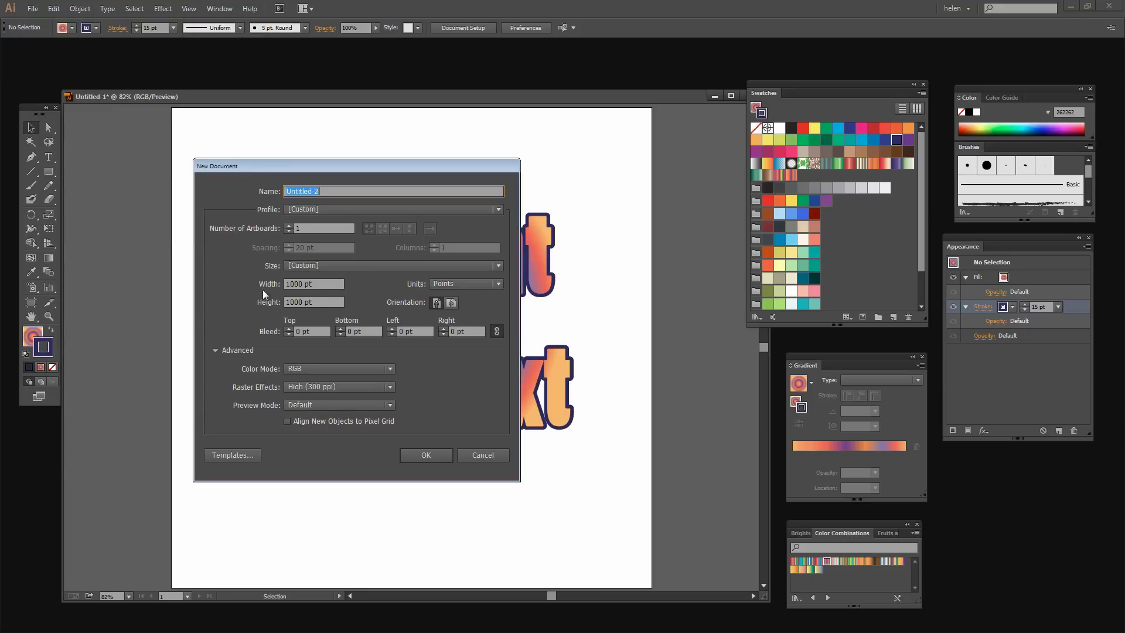
left_click(427, 454)
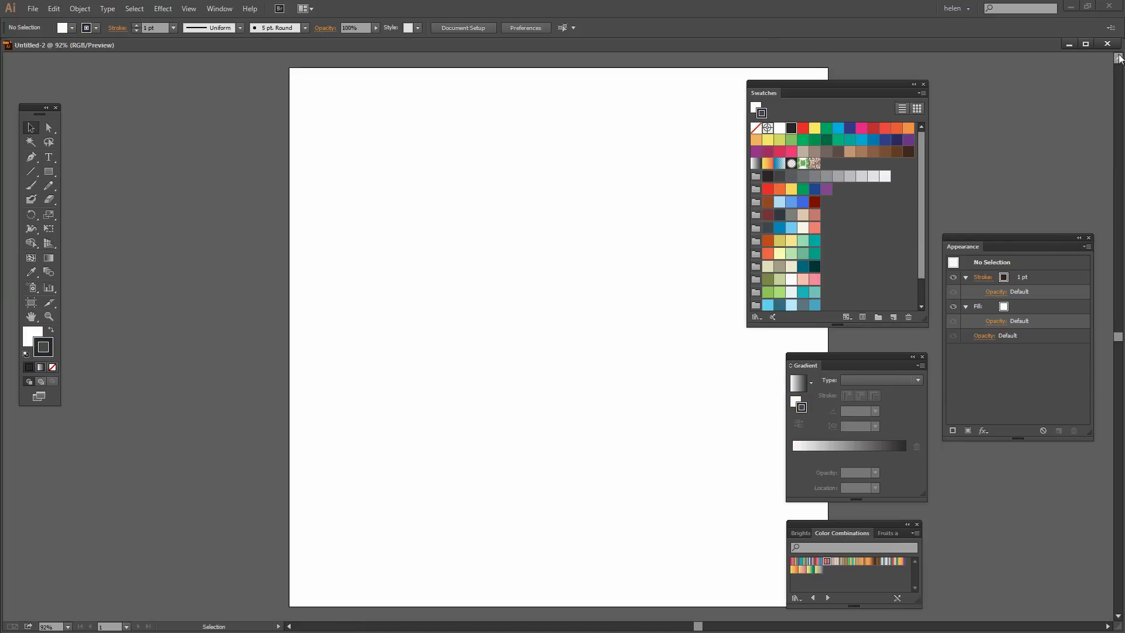
Float the Untitled-2 window, reposition it, and fit the whole artboard in view.
left_click(1086, 44)
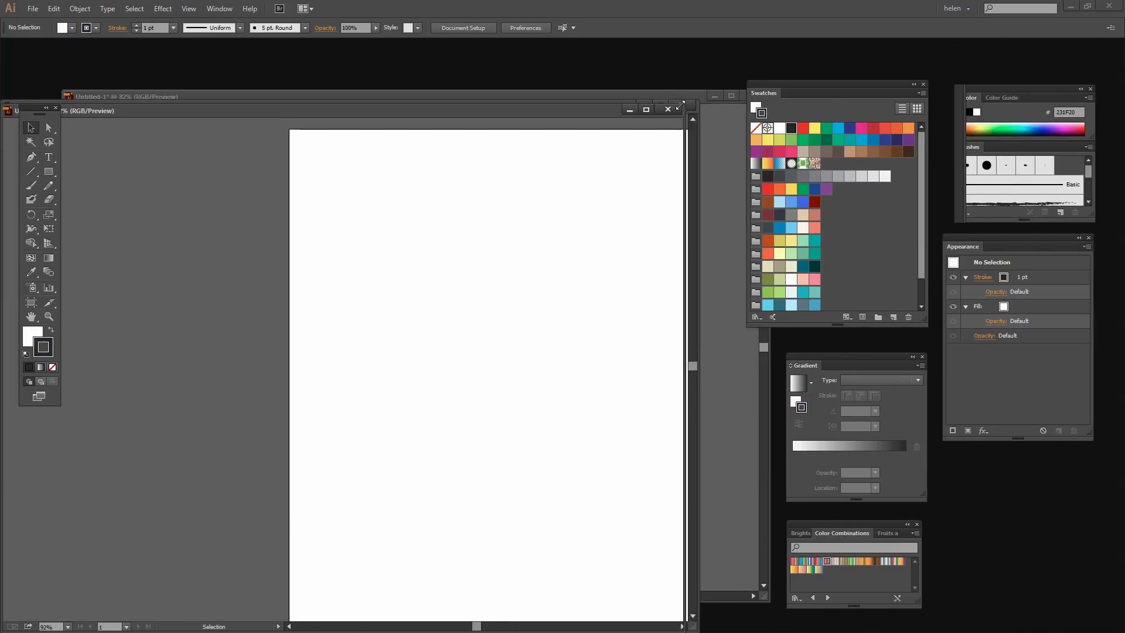
left_click_drag(531, 153, 608, 70)
key("ctrl+0")
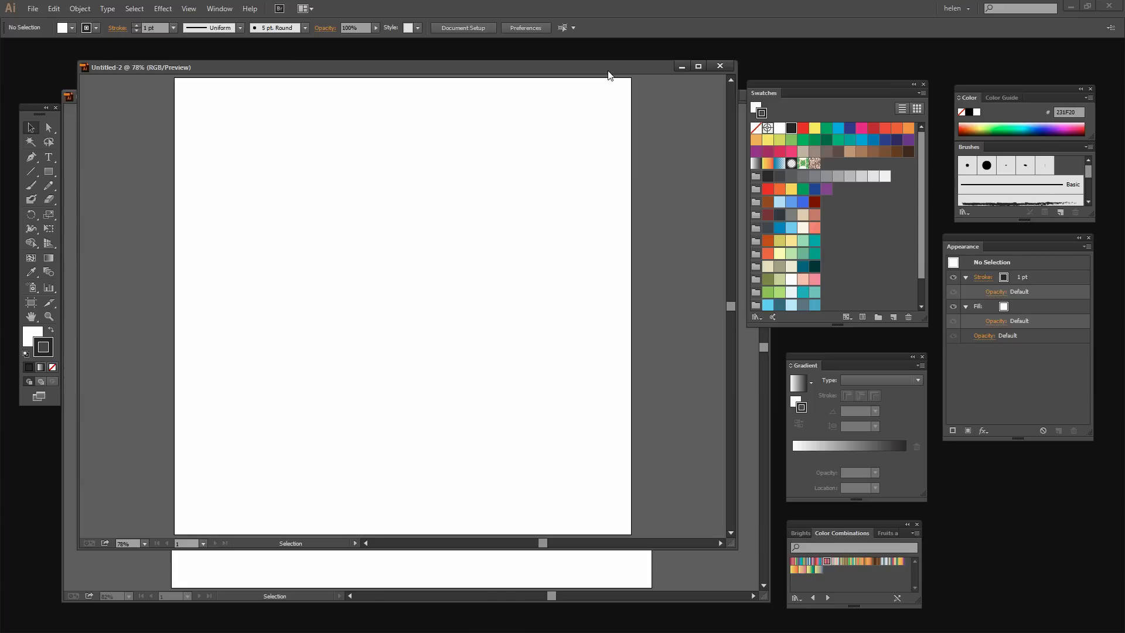
left_click_drag(595, 67, 597, 79)
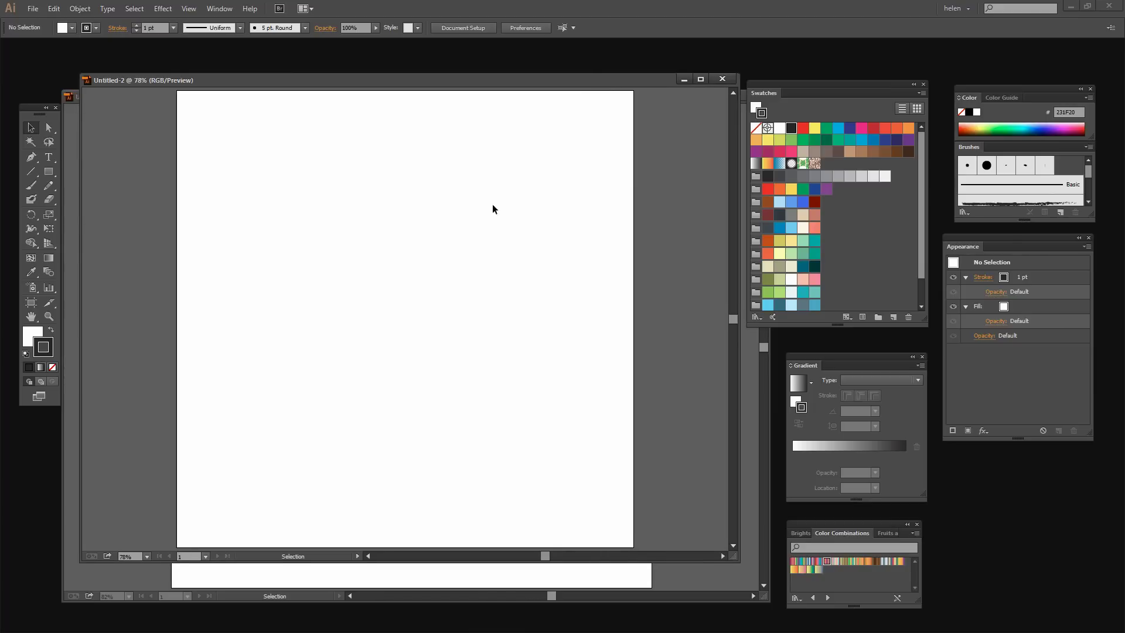
Type 'Gradient Filled Text' on two lines on the artboard with the Type tool.
left_click(48, 157)
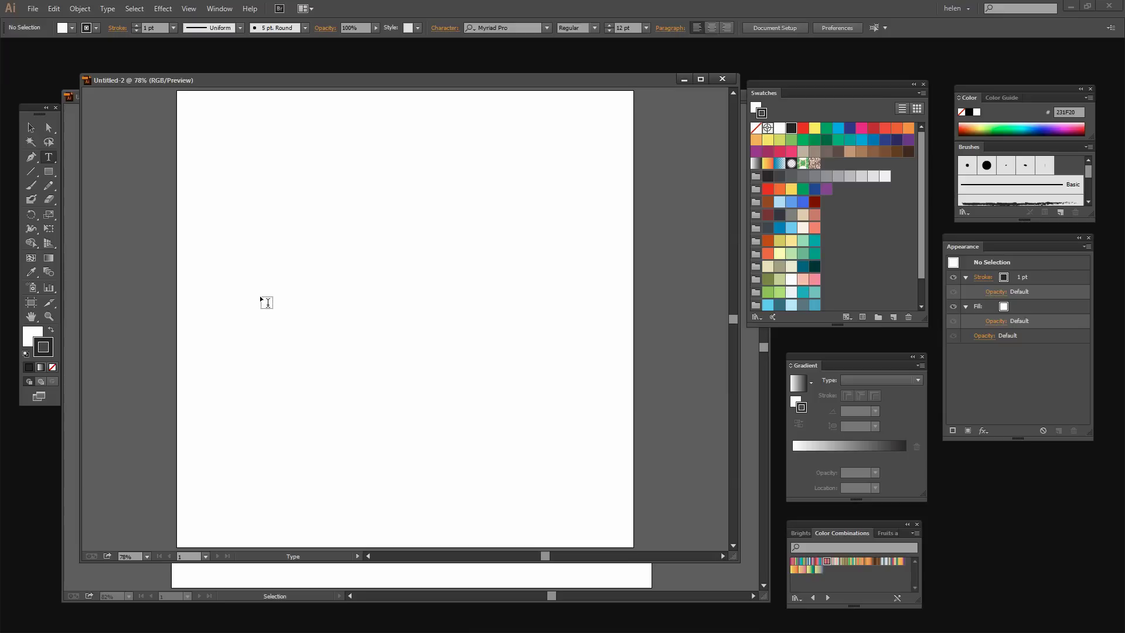
left_click(255, 281)
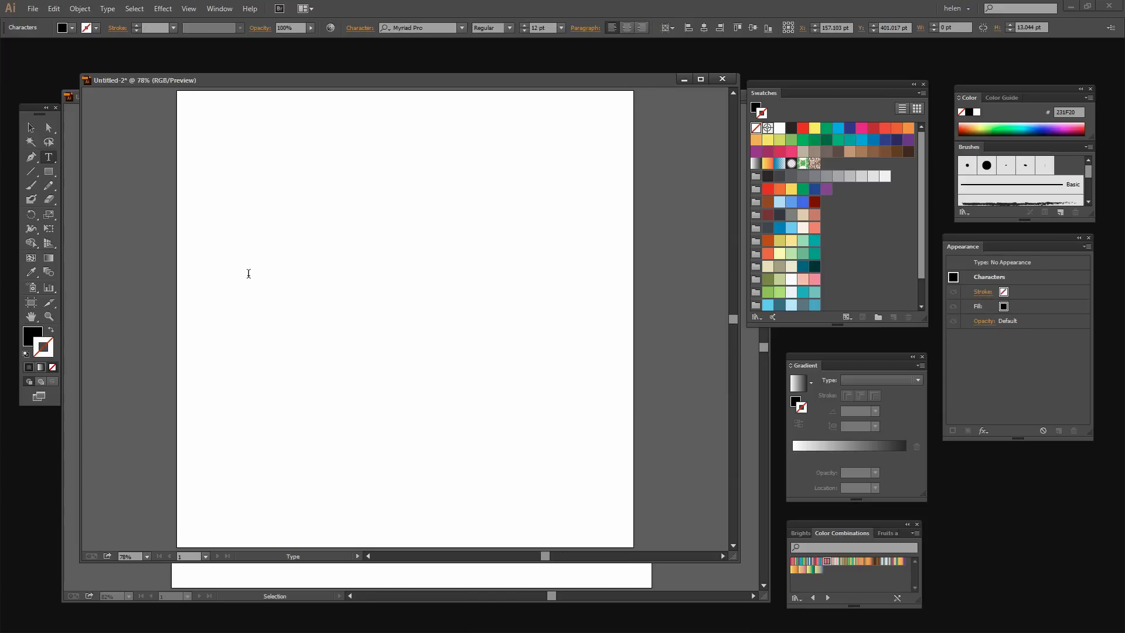
type("Gradient")
Select all the text and set its font size to 190 pt.
key("ctrl+a")
left_click(249, 274)
key("ctrl+a")
left_click(539, 27)
scroll(539, 27, "up", 20)
scroll(539, 28, "up", 20)
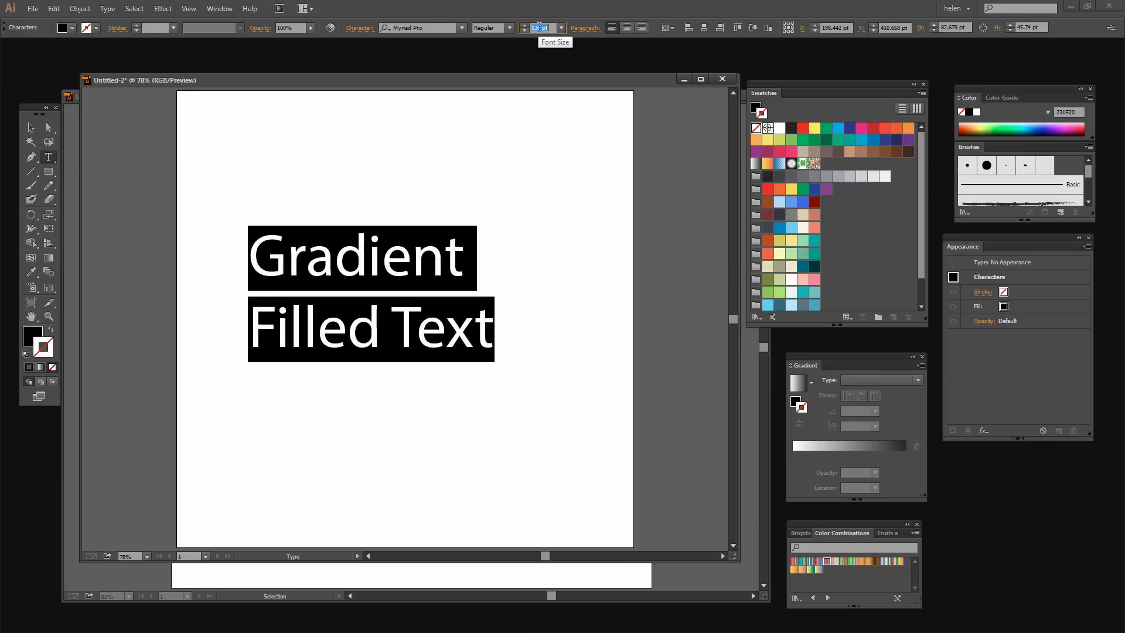
scroll(539, 28, "down", 20)
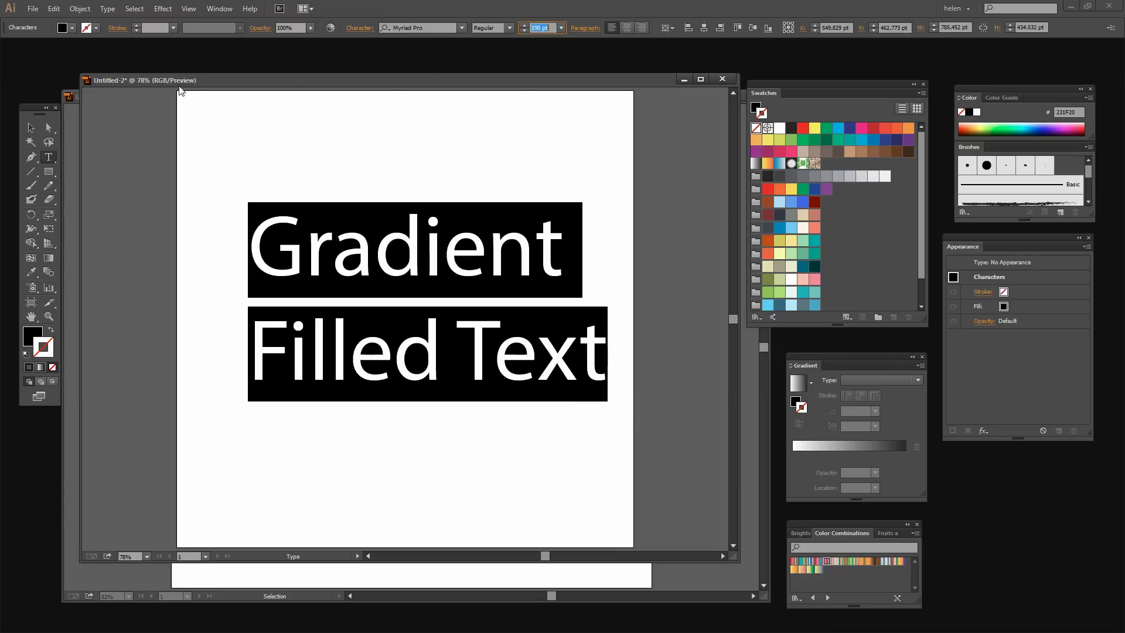
Move the text block, centre-align its lines, and centre it horizontally on the artboard.
left_click(30, 127)
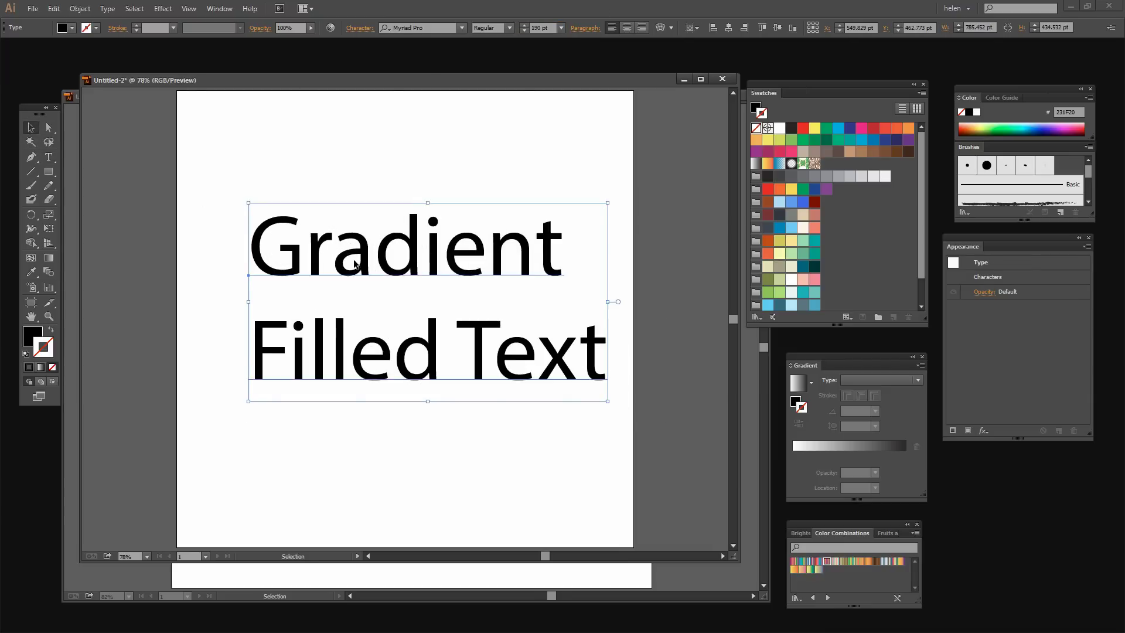
left_click_drag(353, 260, 330, 271)
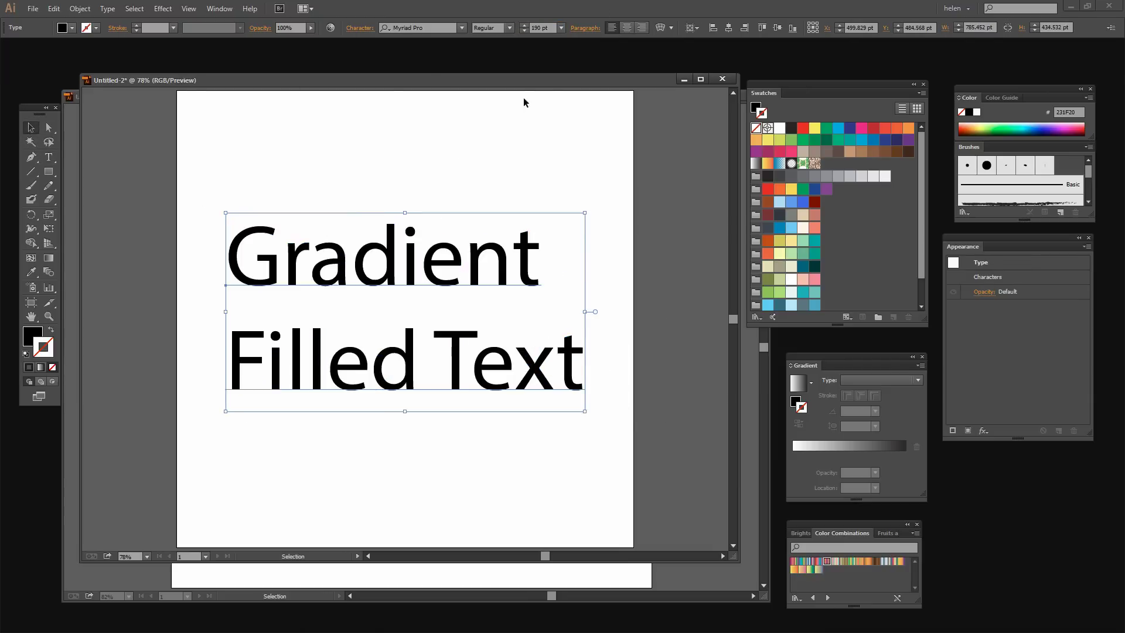
left_click(625, 26)
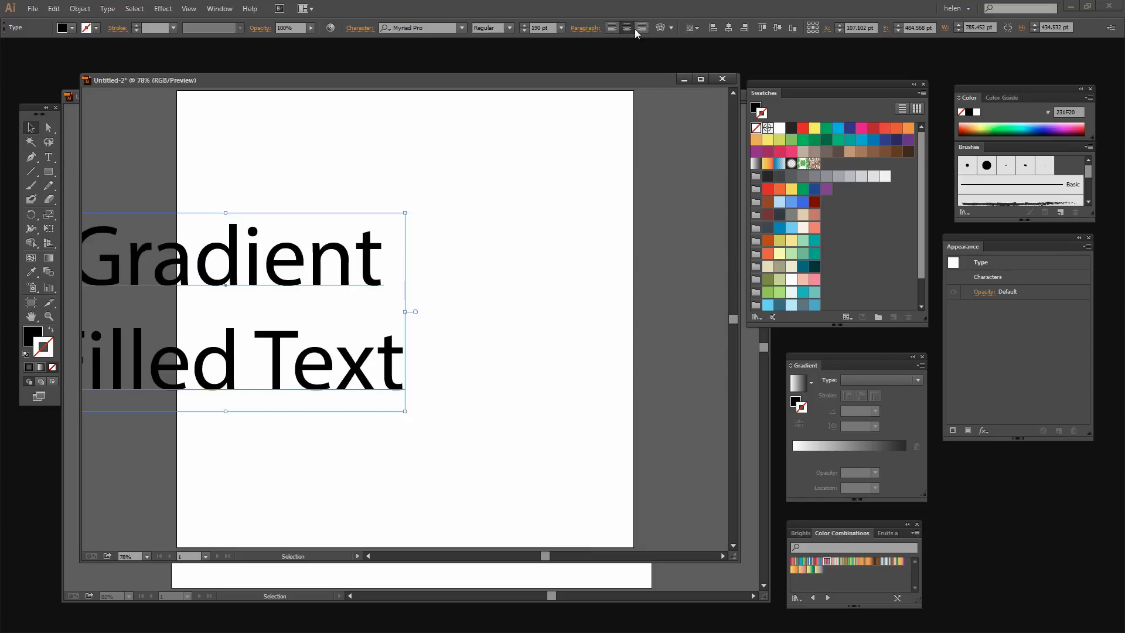
left_click(714, 29)
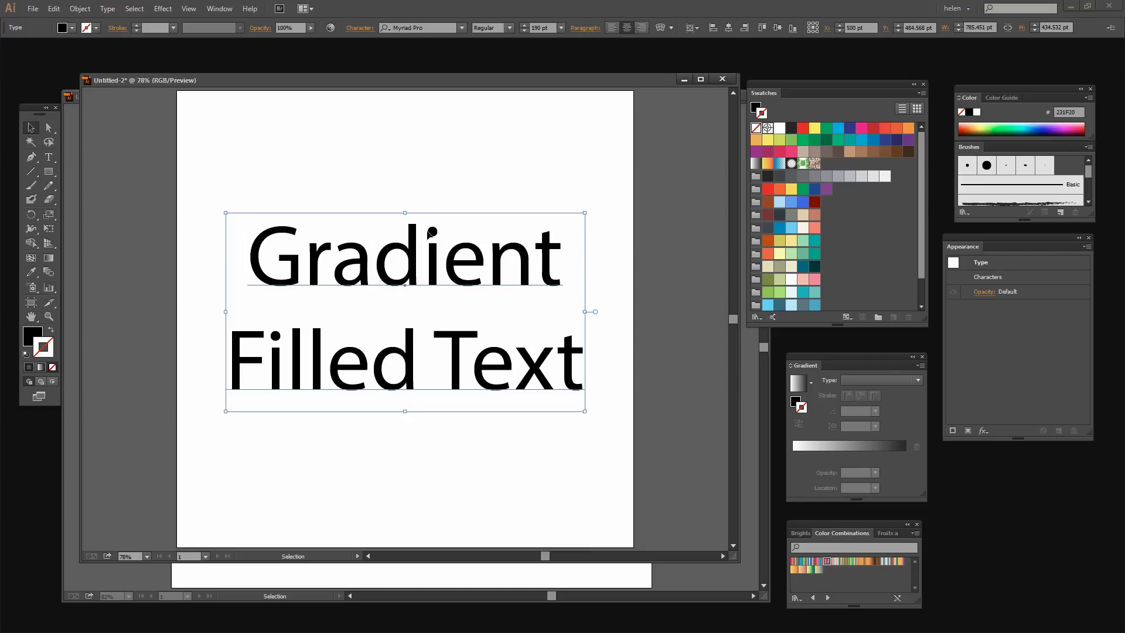
Set the text in Nexa Bold and deselect it.
left_click(461, 28)
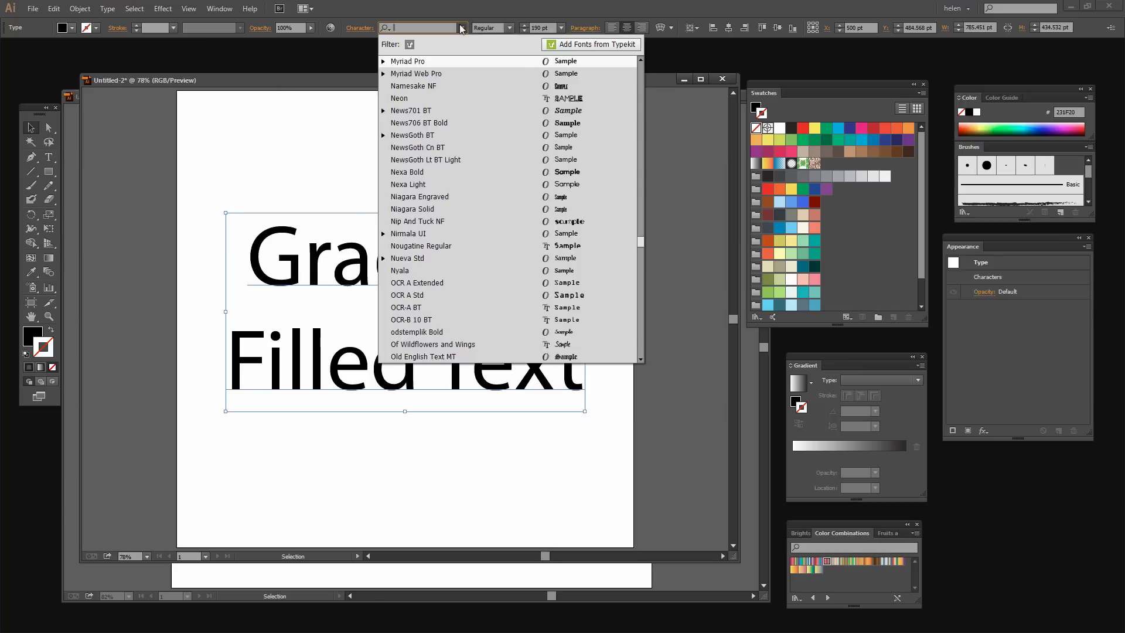
left_click(564, 173)
left_click(431, 87)
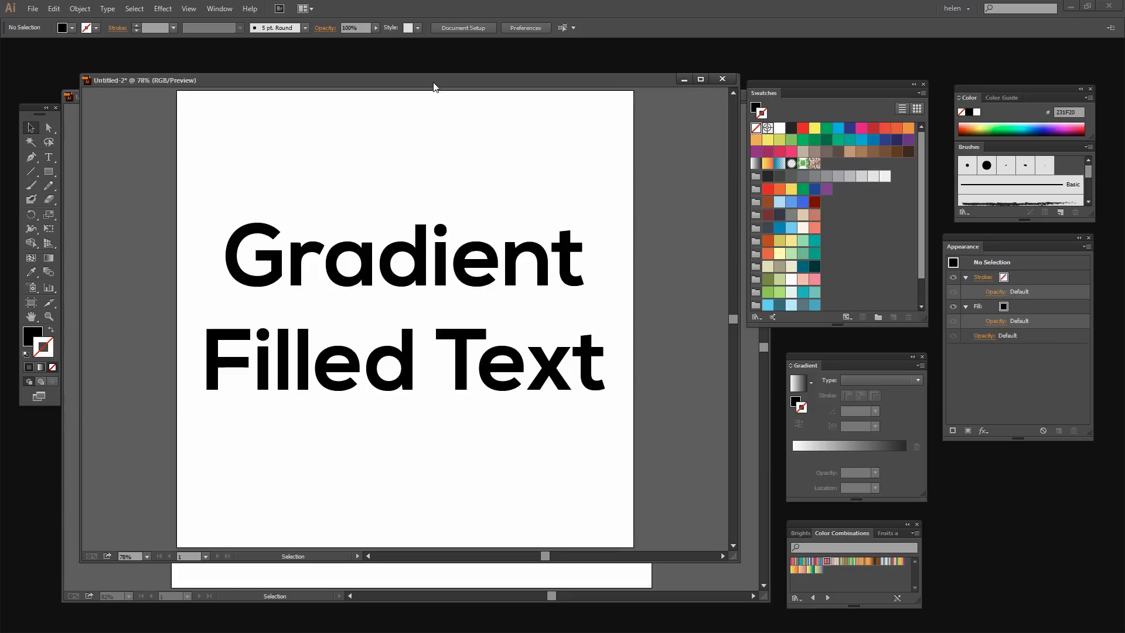
left_click_drag(433, 87, 434, 104)
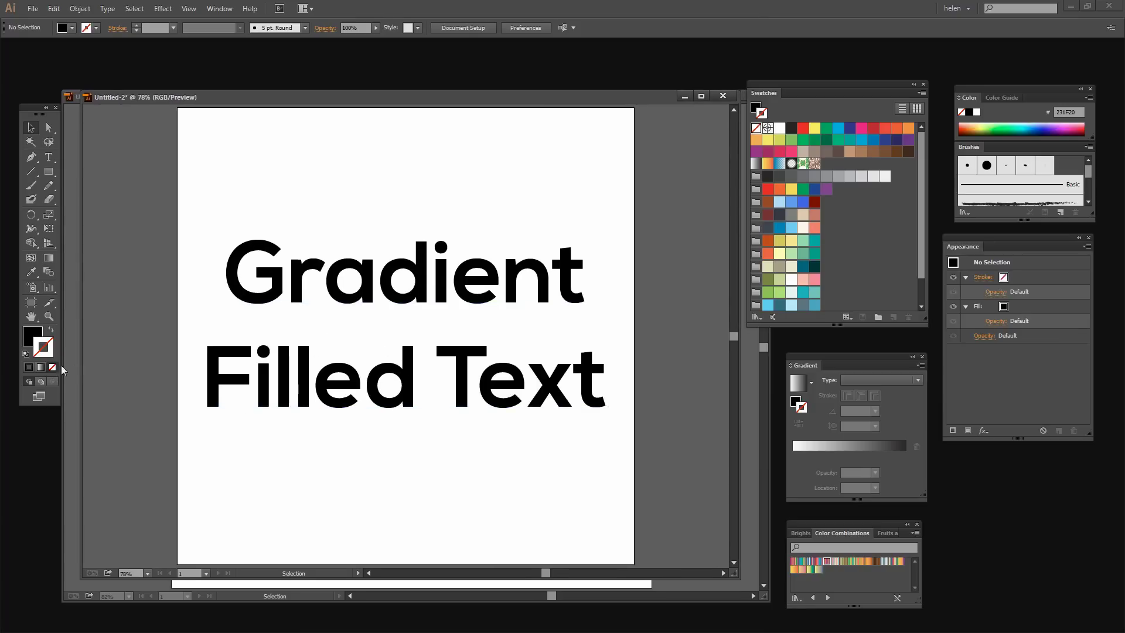
Try blue and pale yellow swatches on the text, then settle on a solid orange fill.
left_click(253, 283)
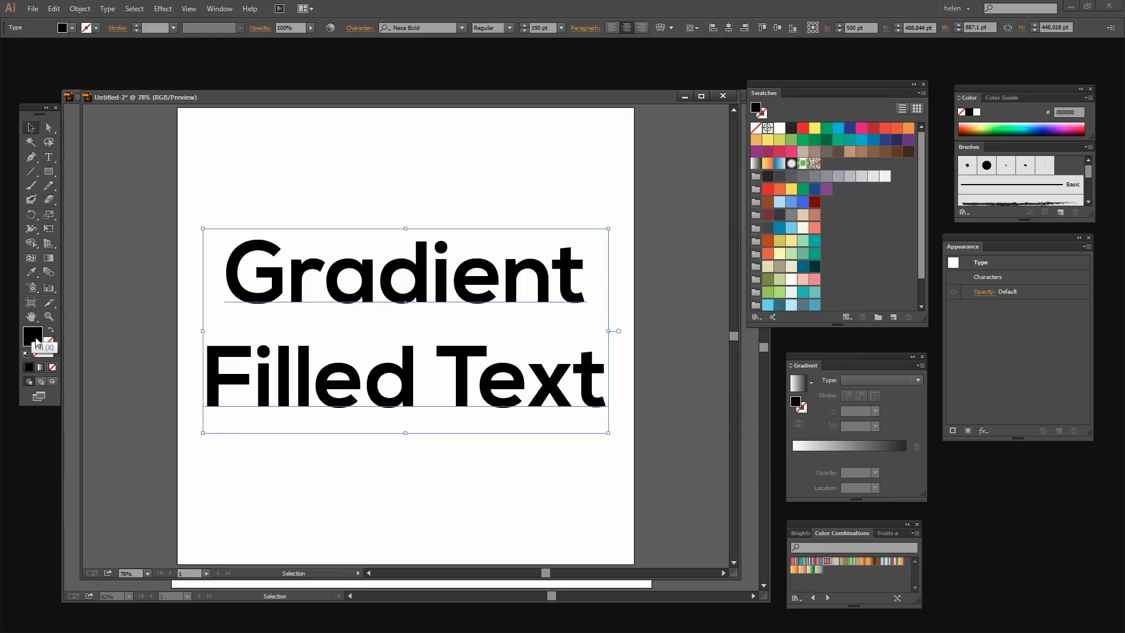
left_click(803, 202)
left_click(786, 250)
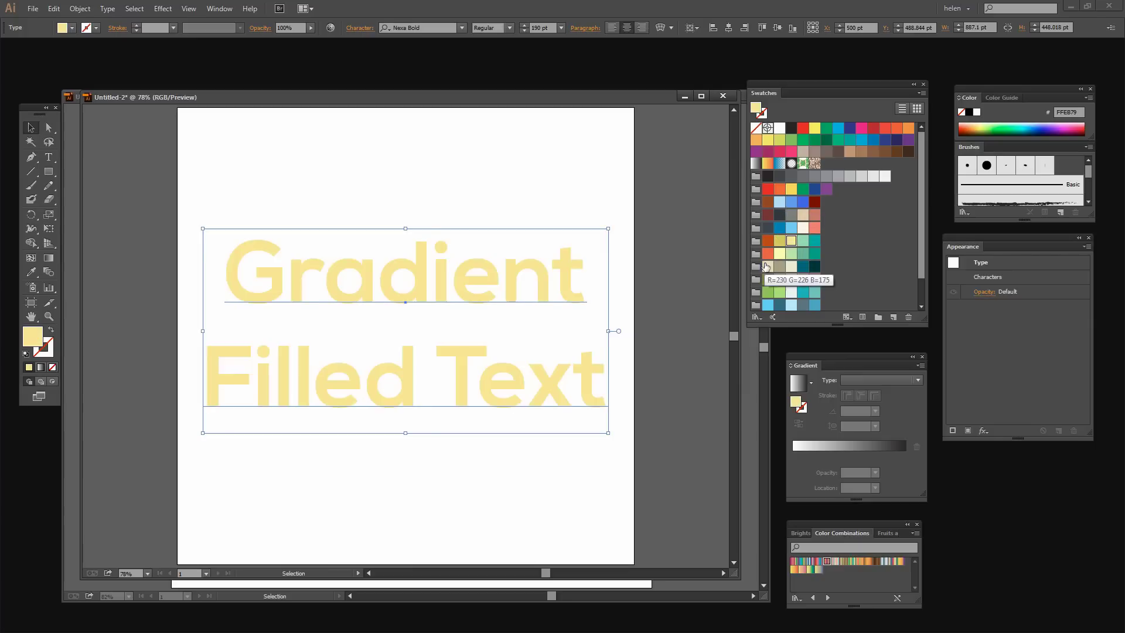
left_click(767, 254)
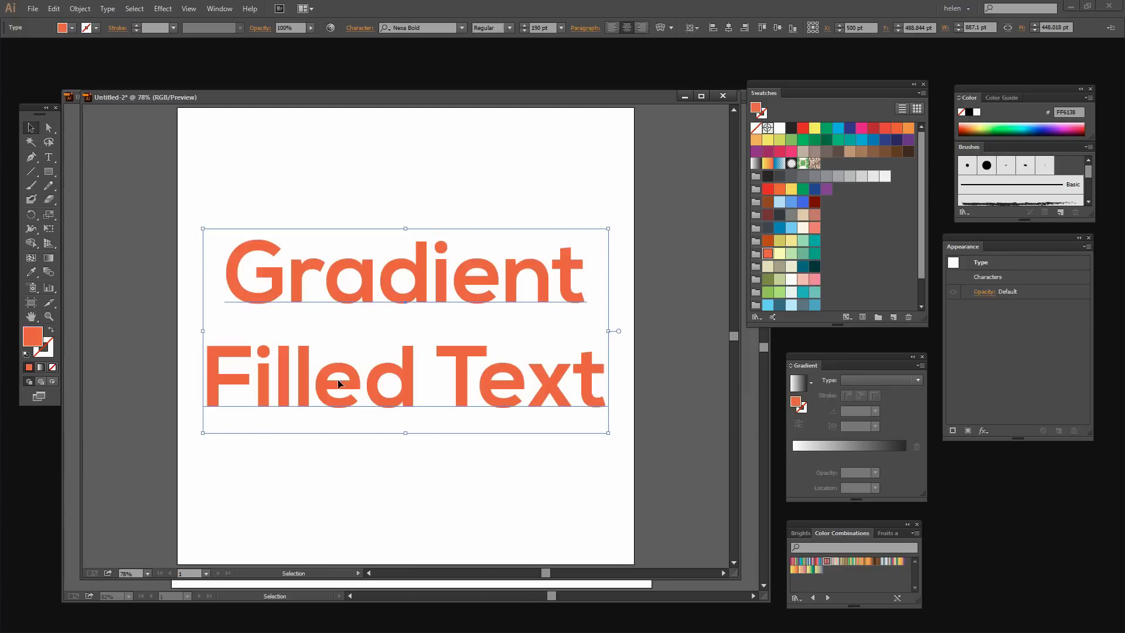
left_click(52, 368)
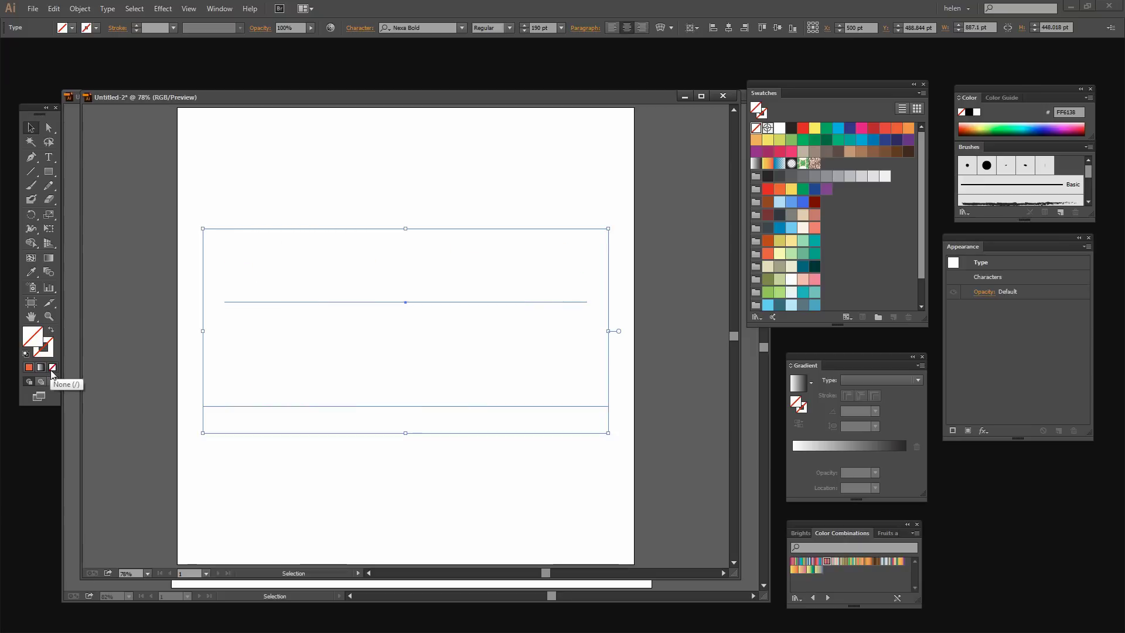
left_click(30, 369)
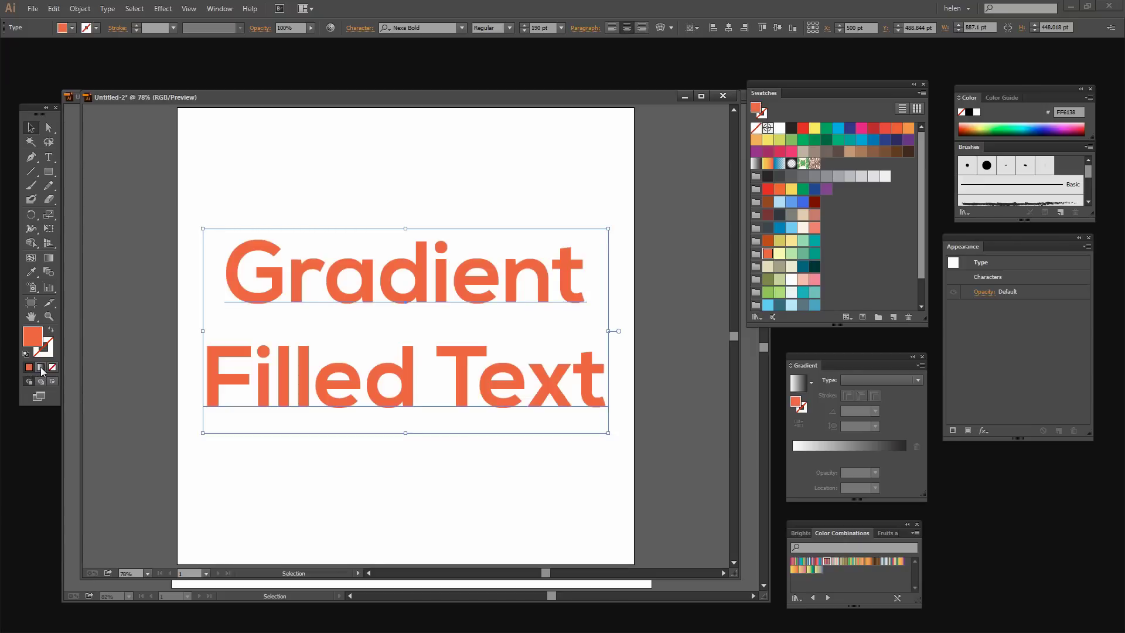
Fill the text with the Red, Purple, Blue gradient from Color Combinations.
left_click(41, 368)
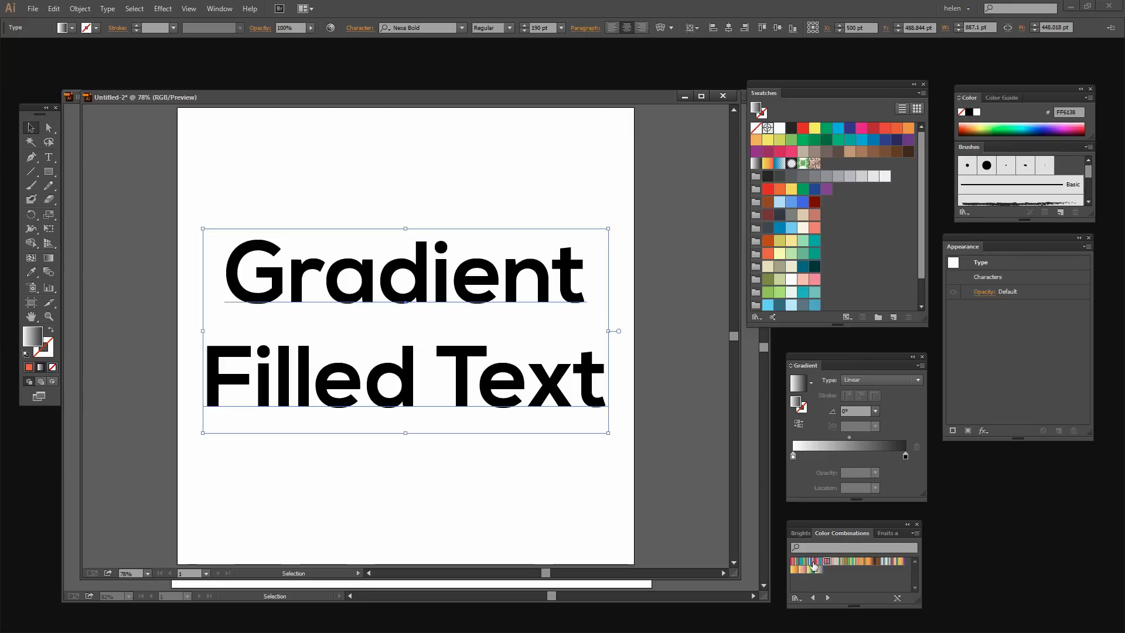
left_click(812, 563)
left_click(820, 561)
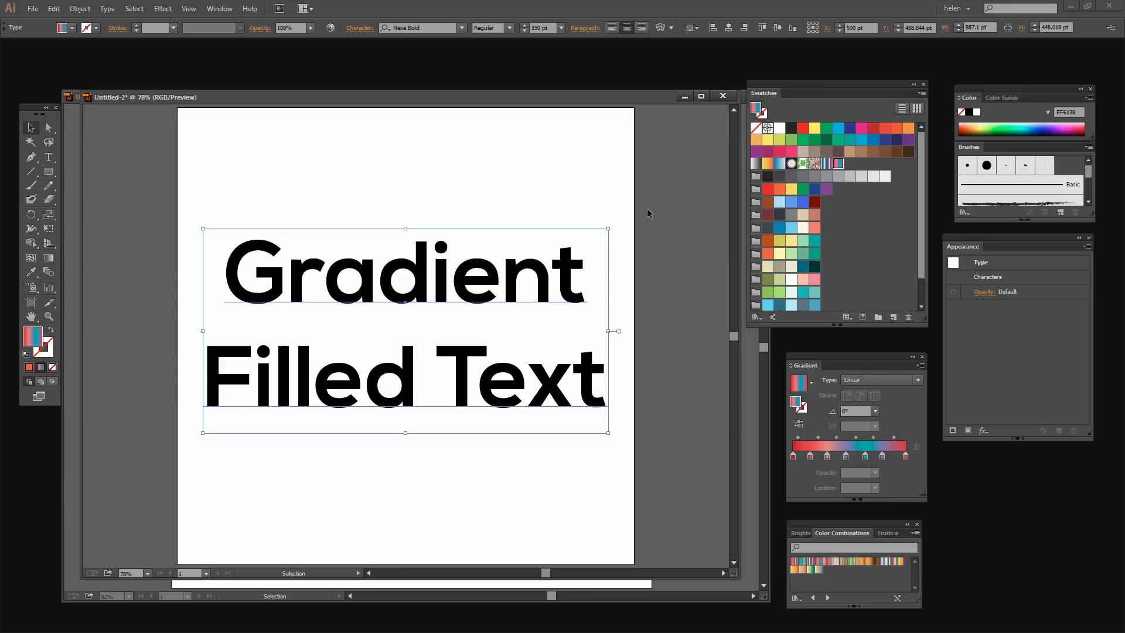
Show the Appearance panel from the Window menu as a floating panel.
left_click(218, 9)
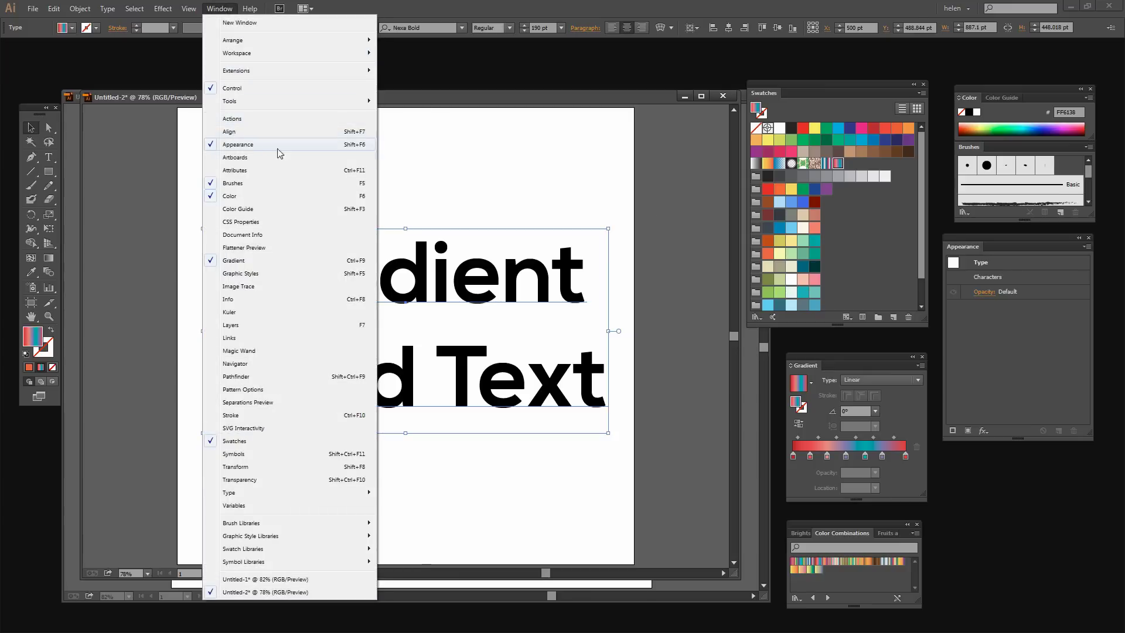
left_click(1012, 239)
left_click_drag(1011, 237, 501, 128)
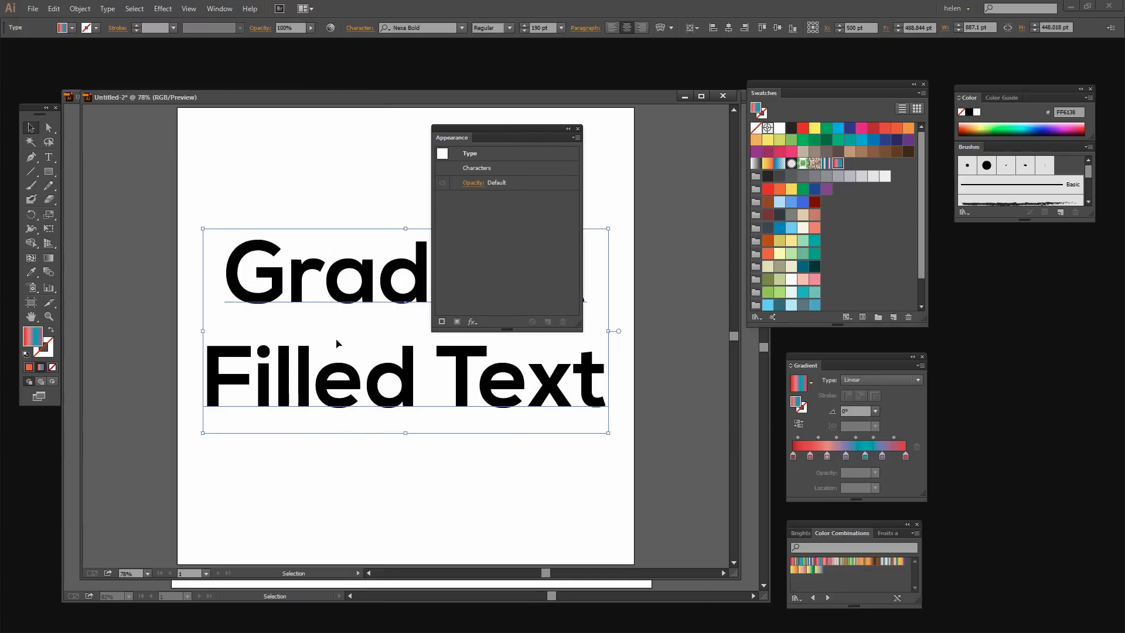
Add a new fill to the type object in Appearance and open that fill's swatches.
left_click(575, 139)
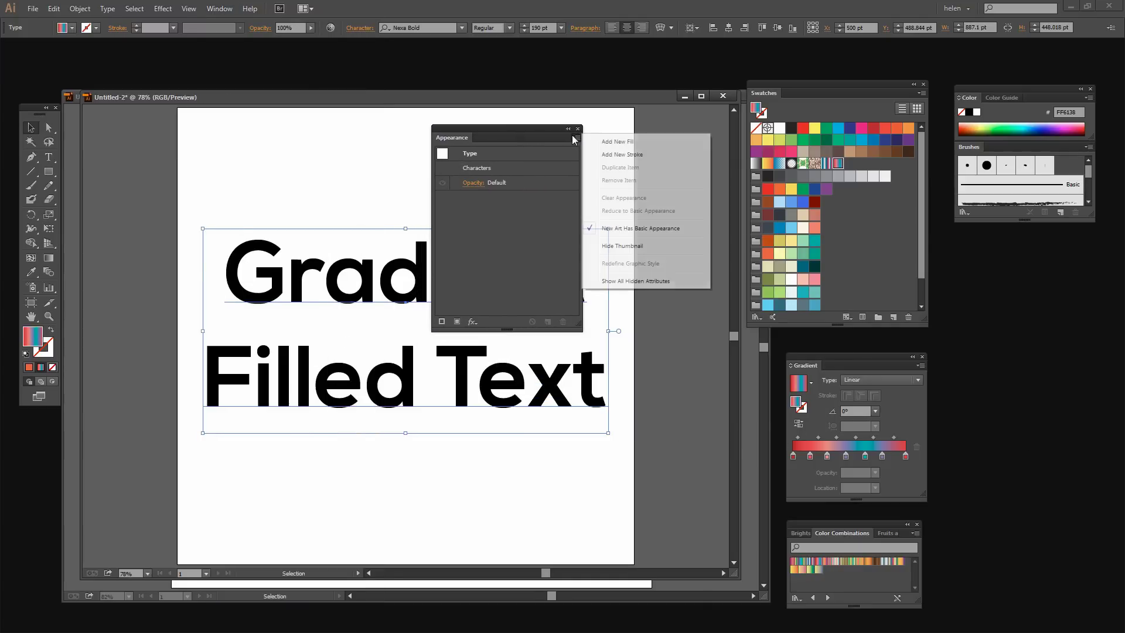
left_click(615, 147)
mouse_move(476, 126)
left_mouse_down()
mouse_move(620, 154)
mouse_move(634, 145)
left_mouse_up()
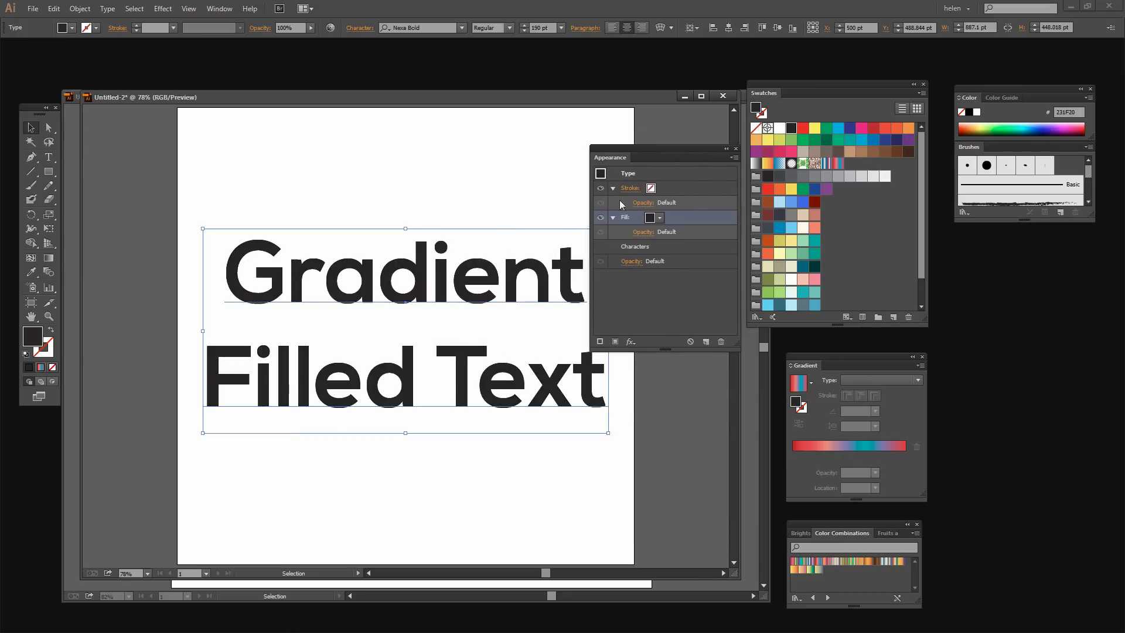
left_click(661, 220)
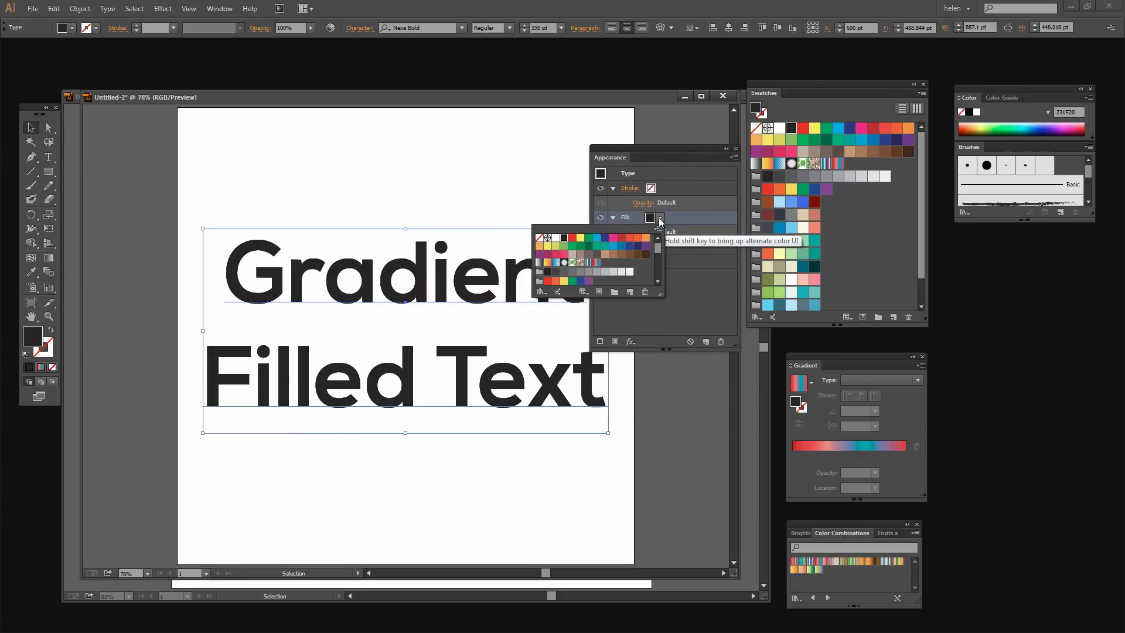
Set the added fill to the Red, Purple, Blue gradient swatch and move the Appearance panel aside.
left_click(596, 264)
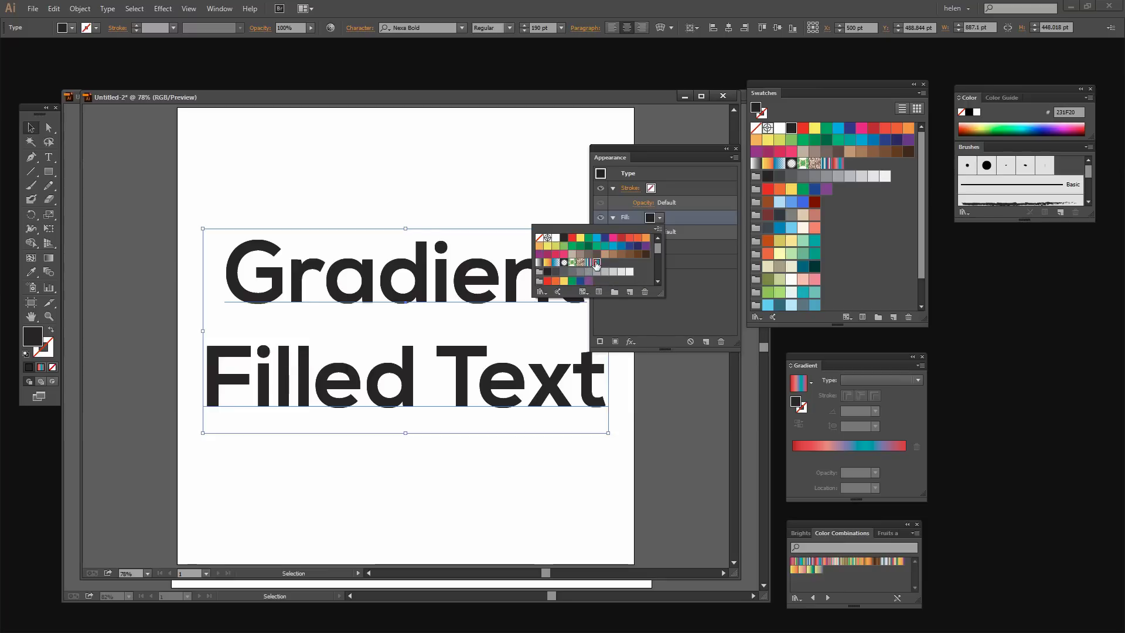
left_click(680, 287)
mouse_move(615, 155)
left_mouse_down()
mouse_move(919, 311)
mouse_move(970, 317)
left_mouse_up()
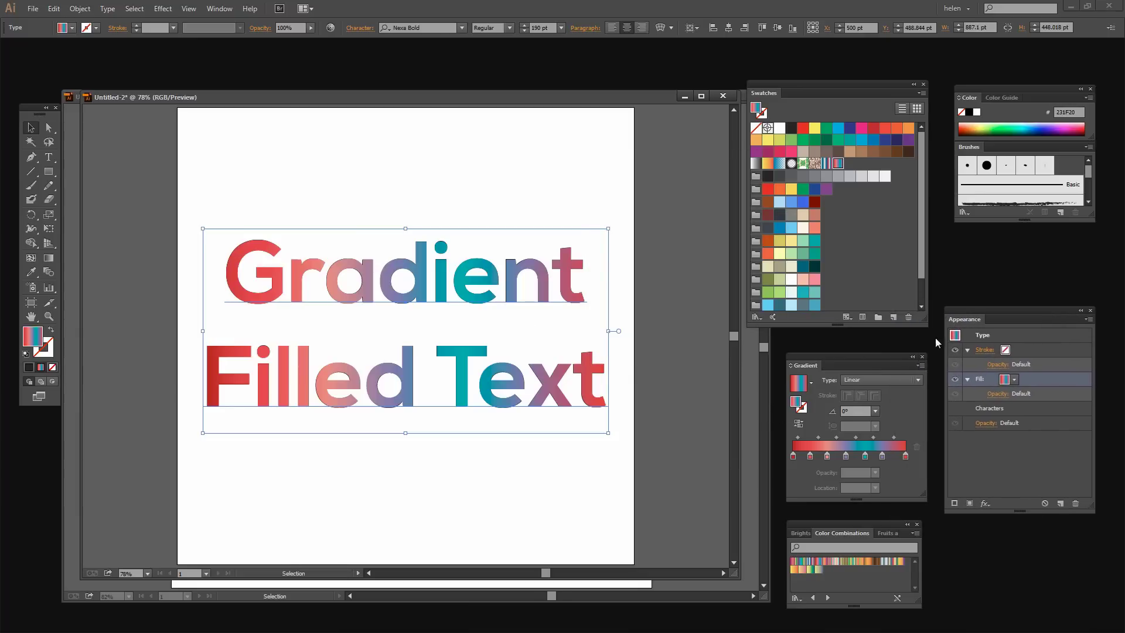
Try several Color Combinations gradients, ending on the red-purple-teal gradient.
left_click(850, 562)
left_click(837, 562)
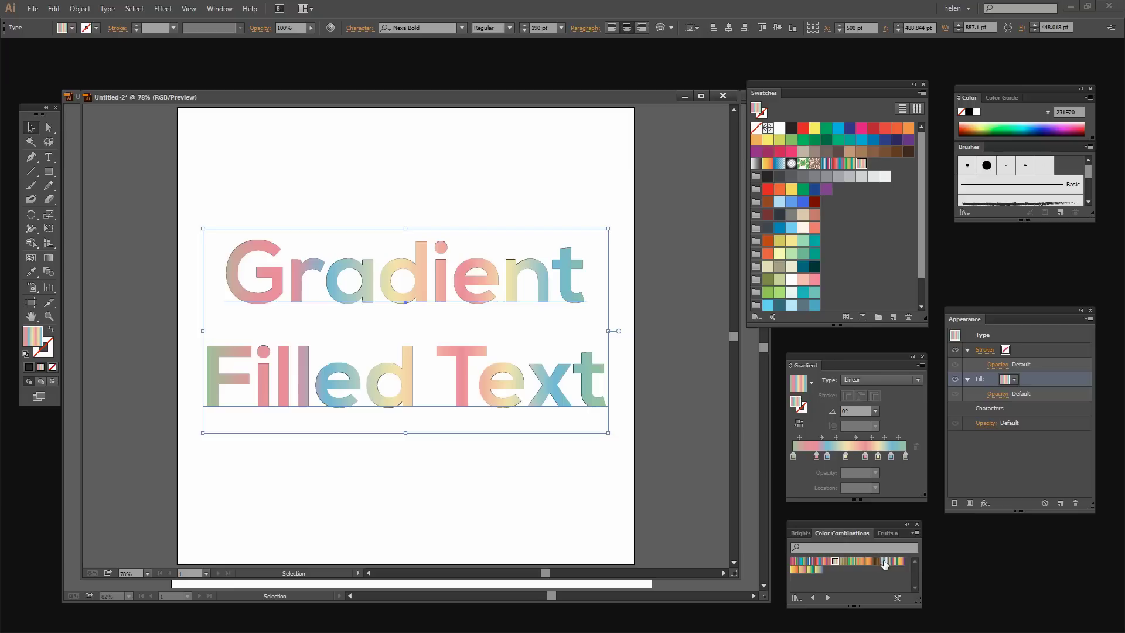
left_click(885, 562)
left_click(805, 569)
left_click(818, 562)
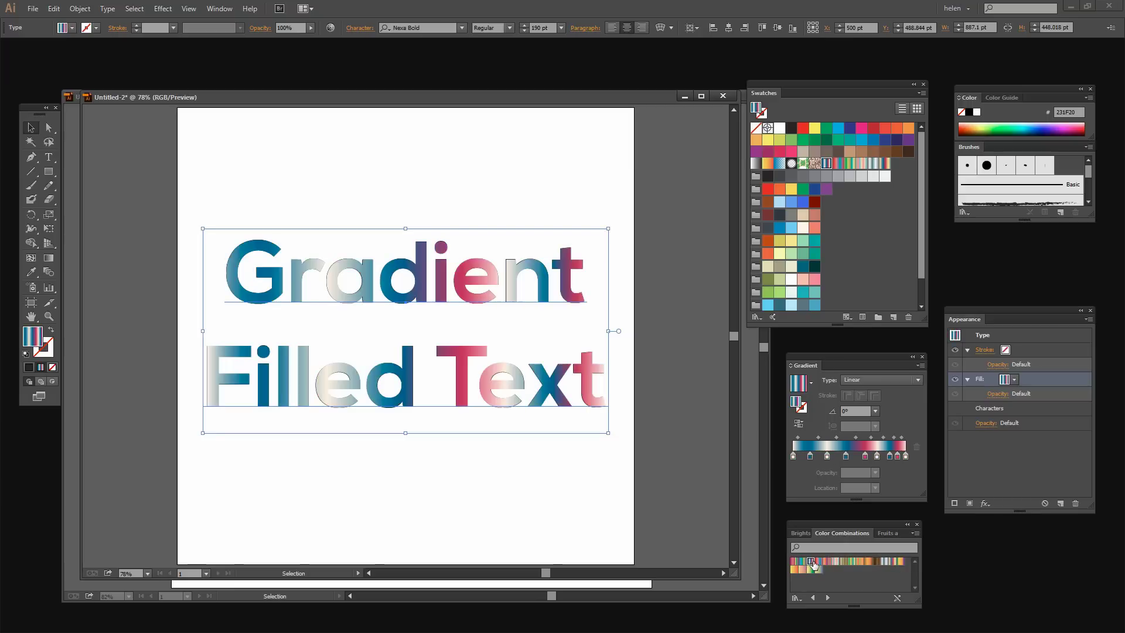
left_click(819, 563)
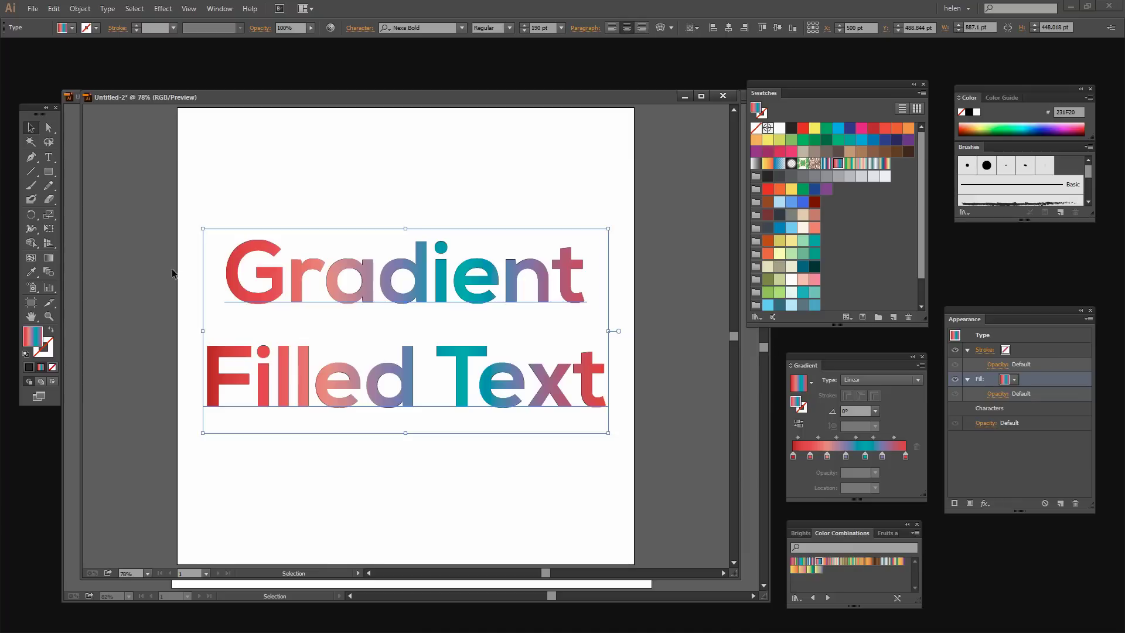
Drag the gradient diagonally across the text with the Gradient tool, upper right to lower left.
left_click(49, 260)
left_click_drag(248, 217, 370, 381)
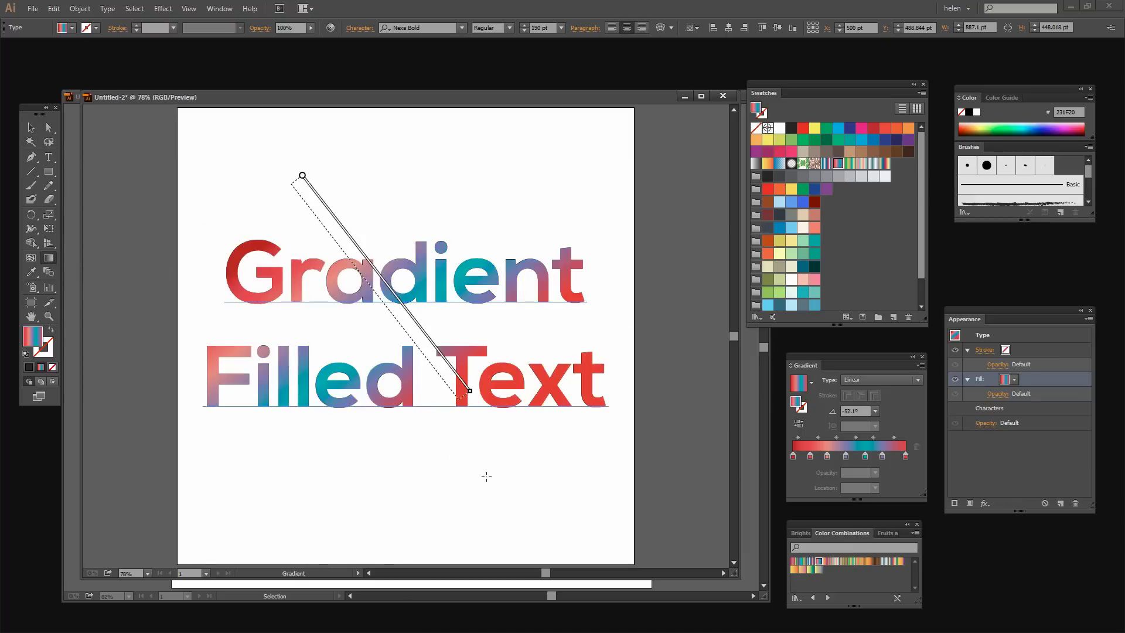
left_click_drag(539, 236, 290, 439)
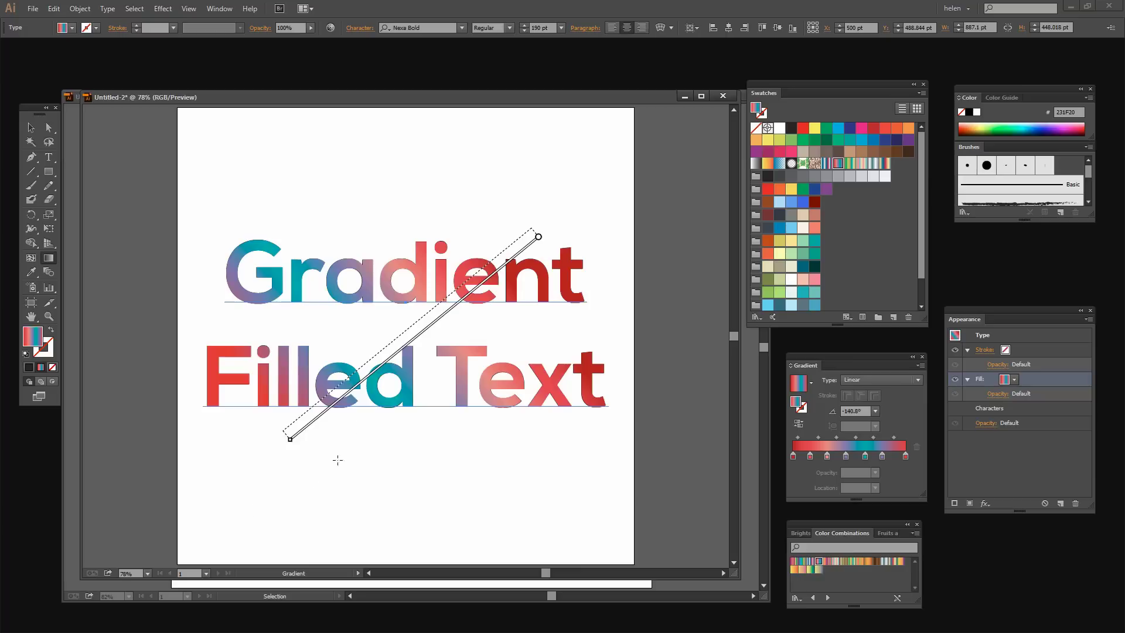
Switch the gradient type to Radial and spread it outward across the words.
left_click(884, 380)
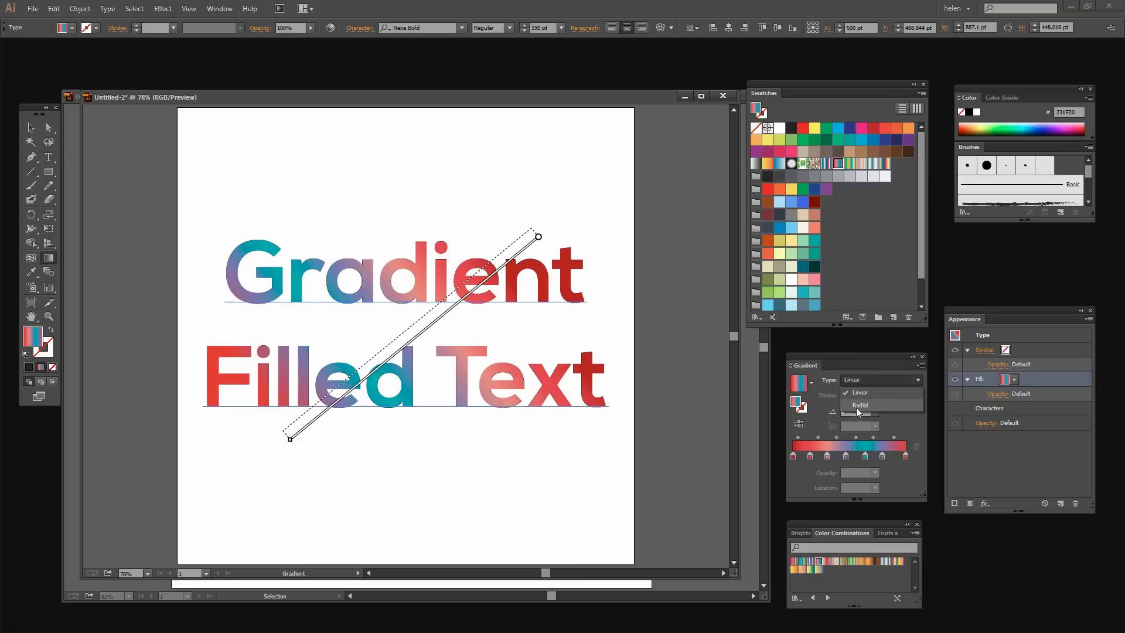
left_click(868, 398)
mouse_move(580, 334)
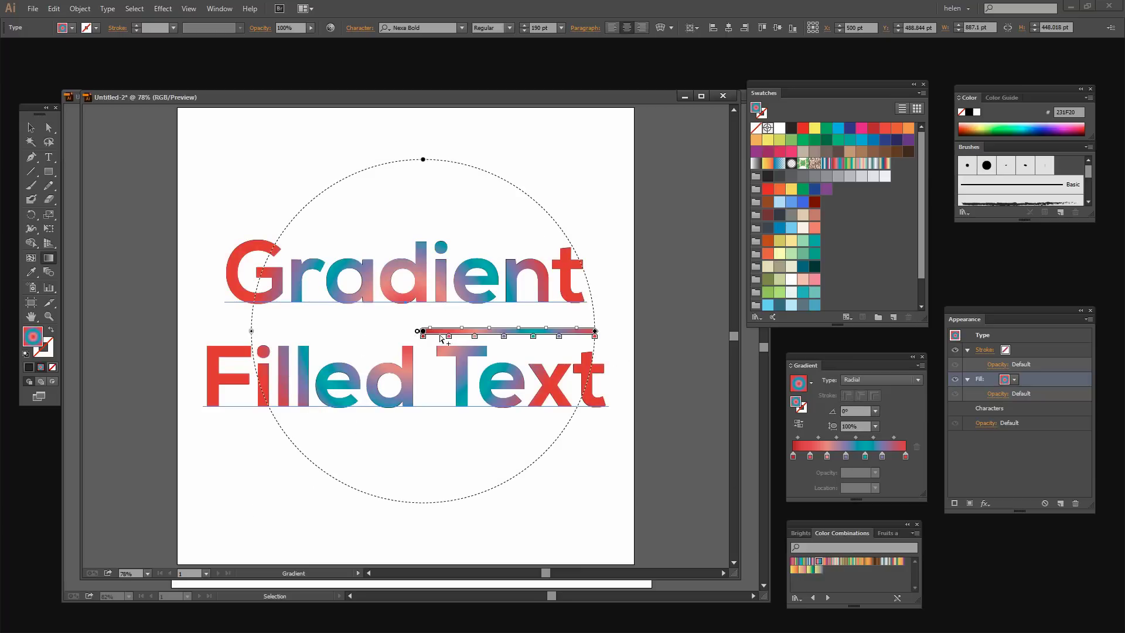
left_click_drag(379, 305, 474, 335)
left_click_drag(265, 319, 506, 326)
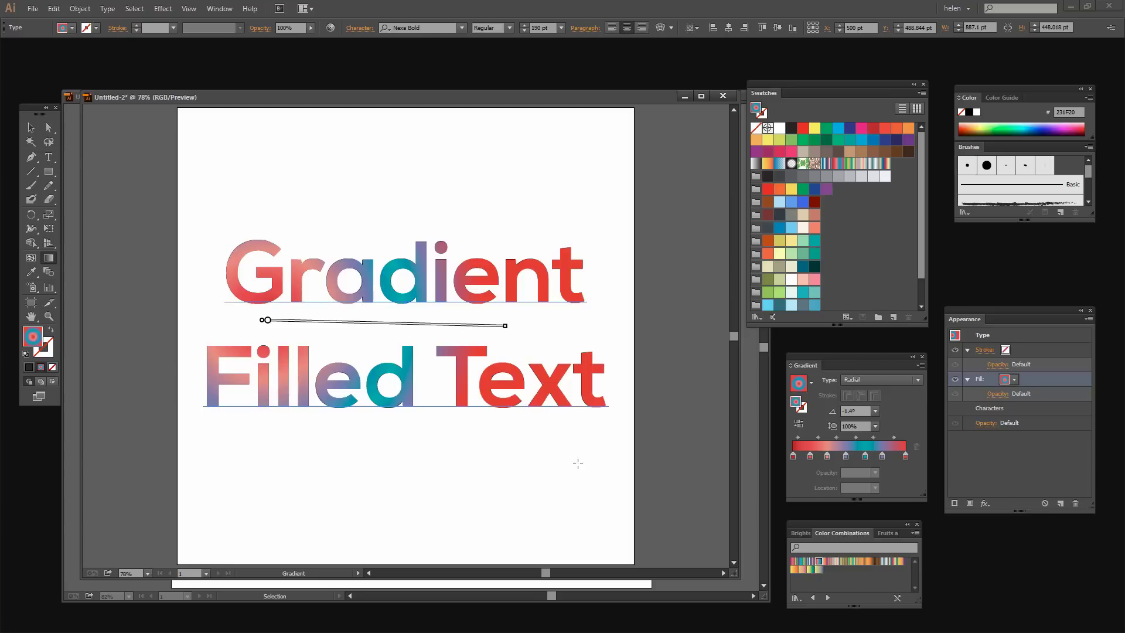
With nothing selected, set the stroke colour to dark blue 2E3192 in the Appearance panel.
left_click(31, 127)
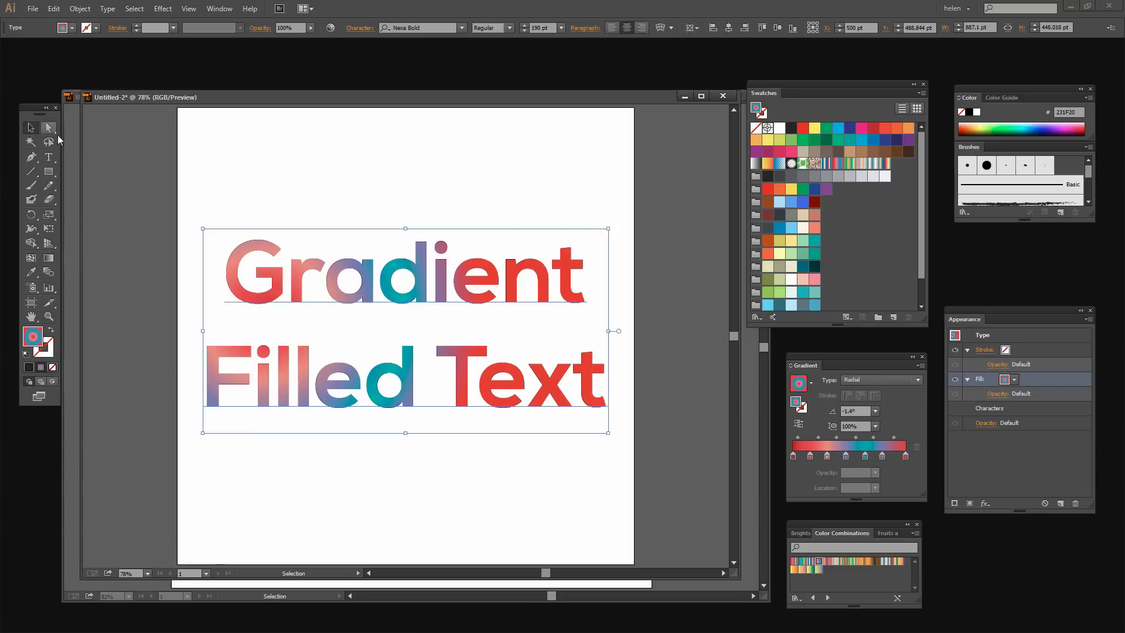
left_click(480, 179)
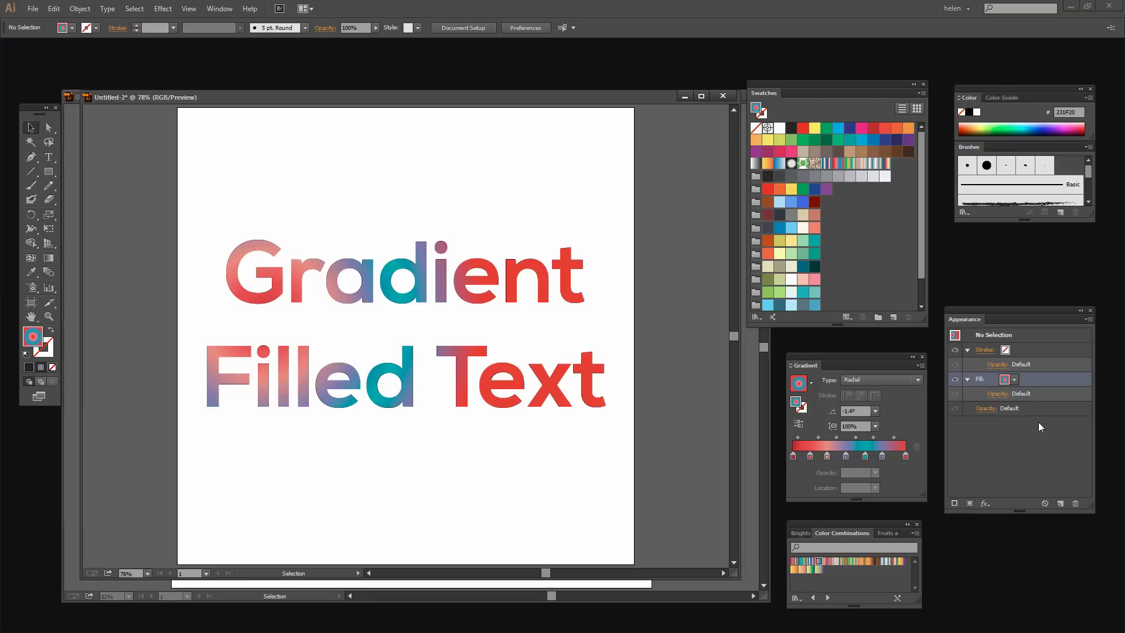
left_click(1005, 351)
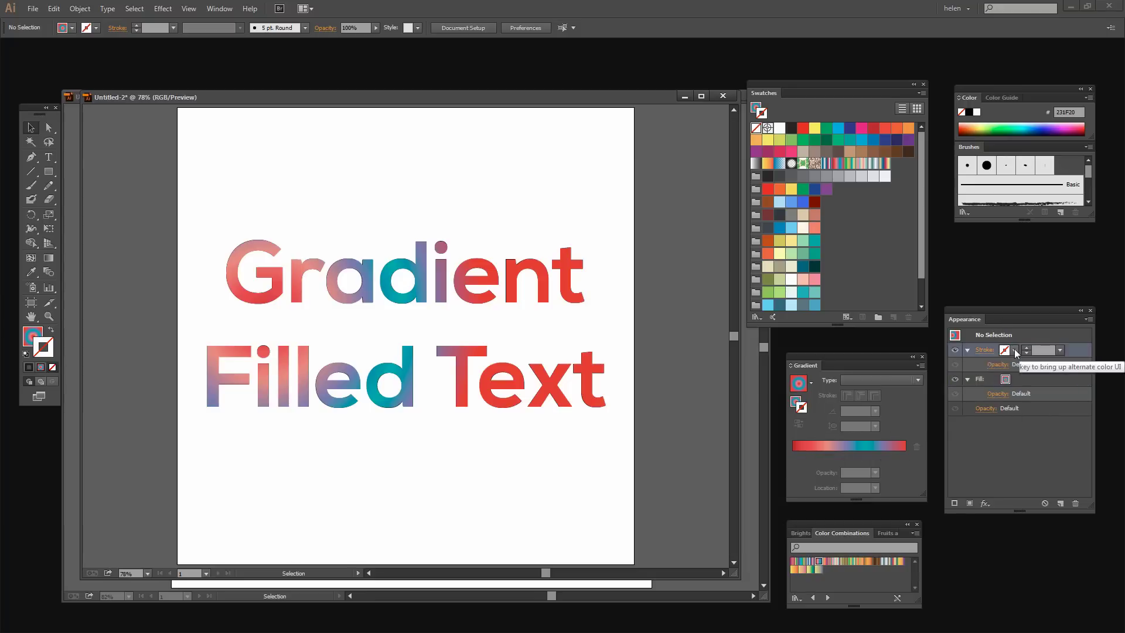
left_click(1005, 351)
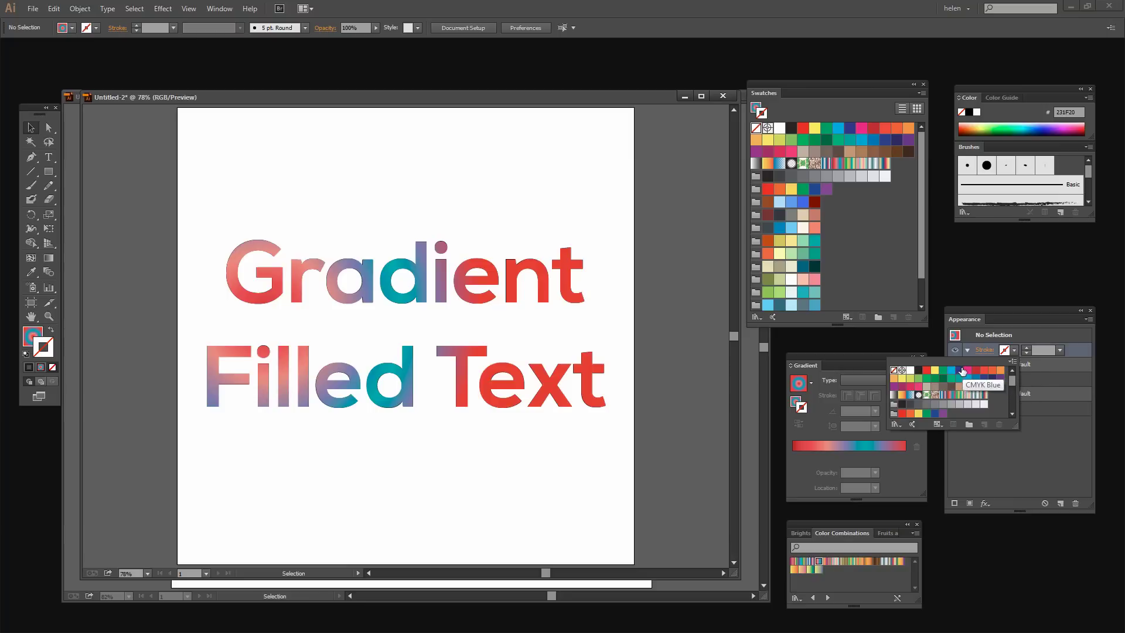
left_click(959, 370)
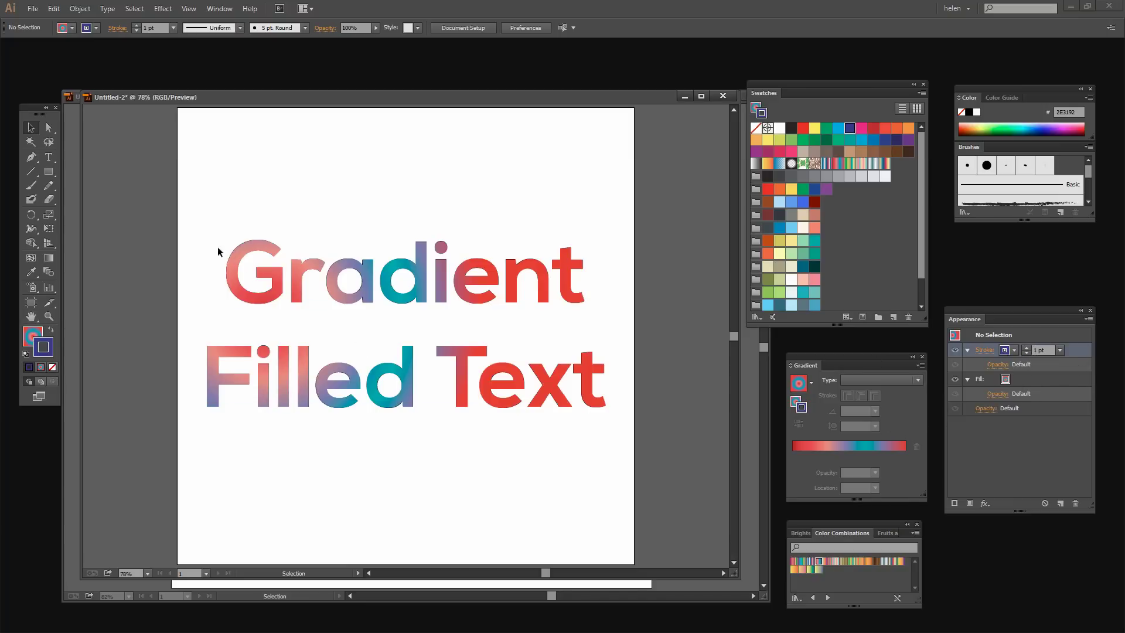
Select the gradient text and give it a dark blue stroke.
left_click(250, 294)
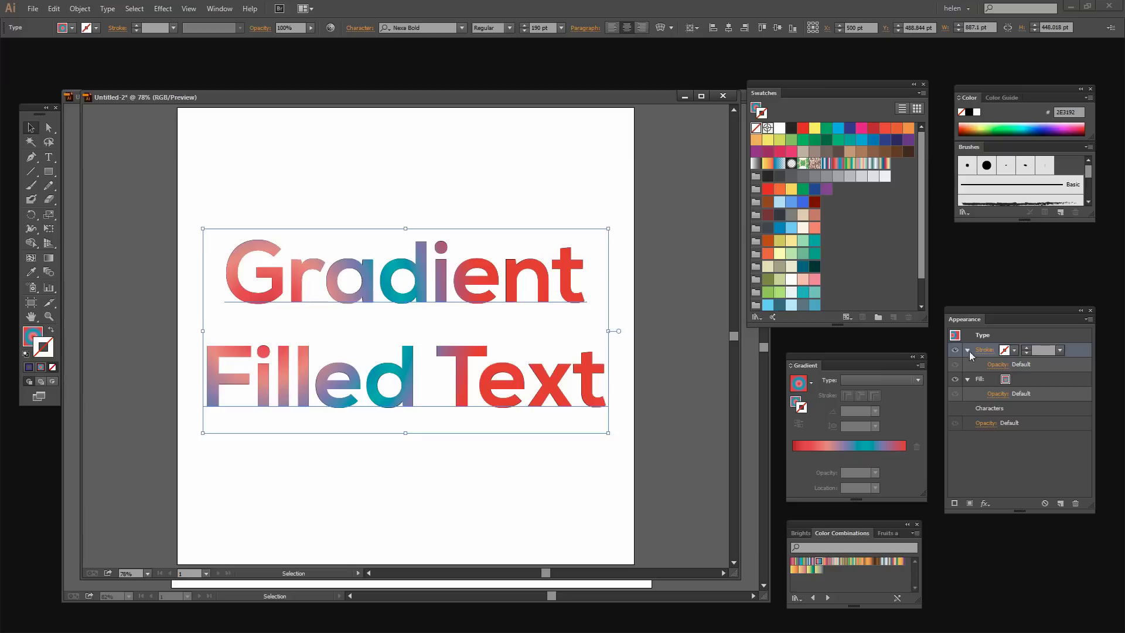
left_click(1005, 350)
left_click(968, 370)
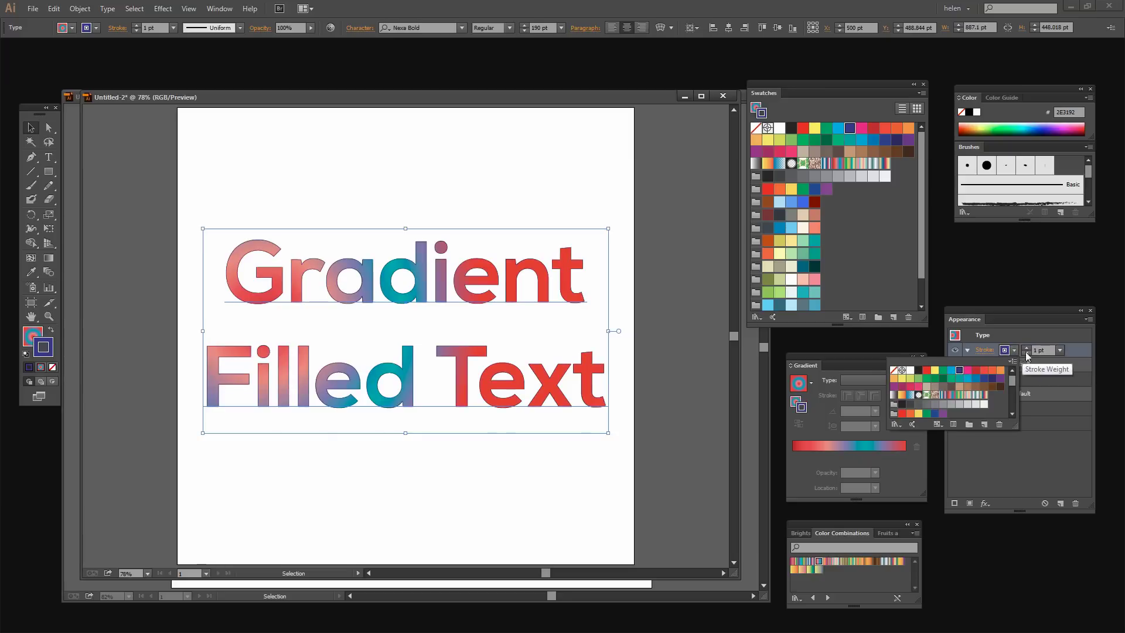
Set the text's stroke weight to 10 pt.
left_click(1026, 348)
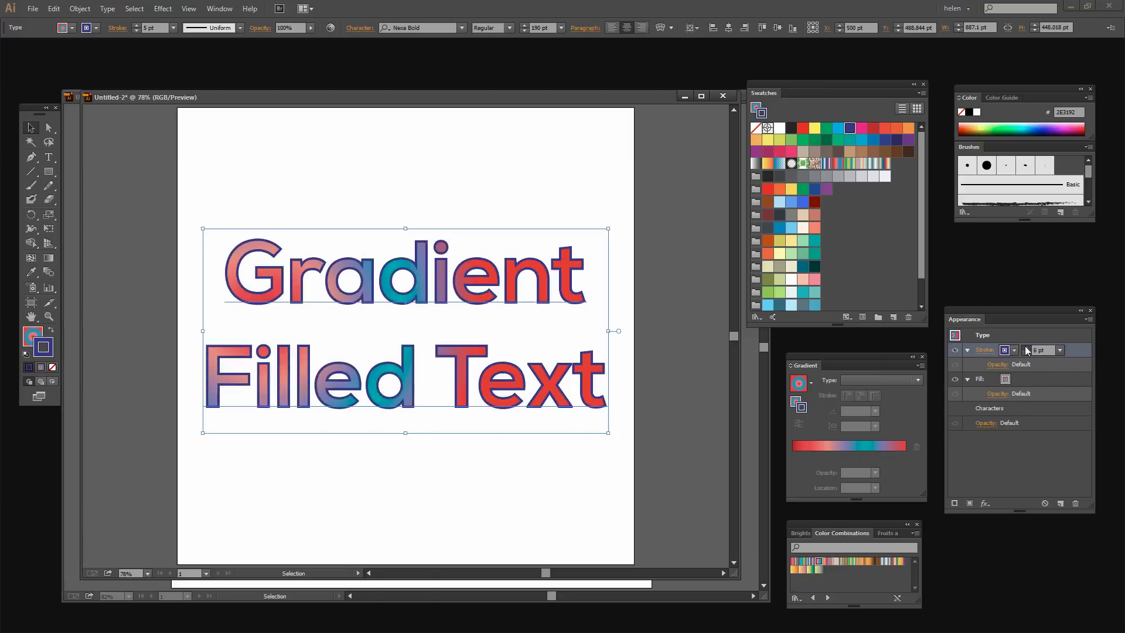
left_click(1026, 349)
left_click(1026, 348)
left_click(1026, 348)
left_click(1025, 354)
left_click(1025, 354)
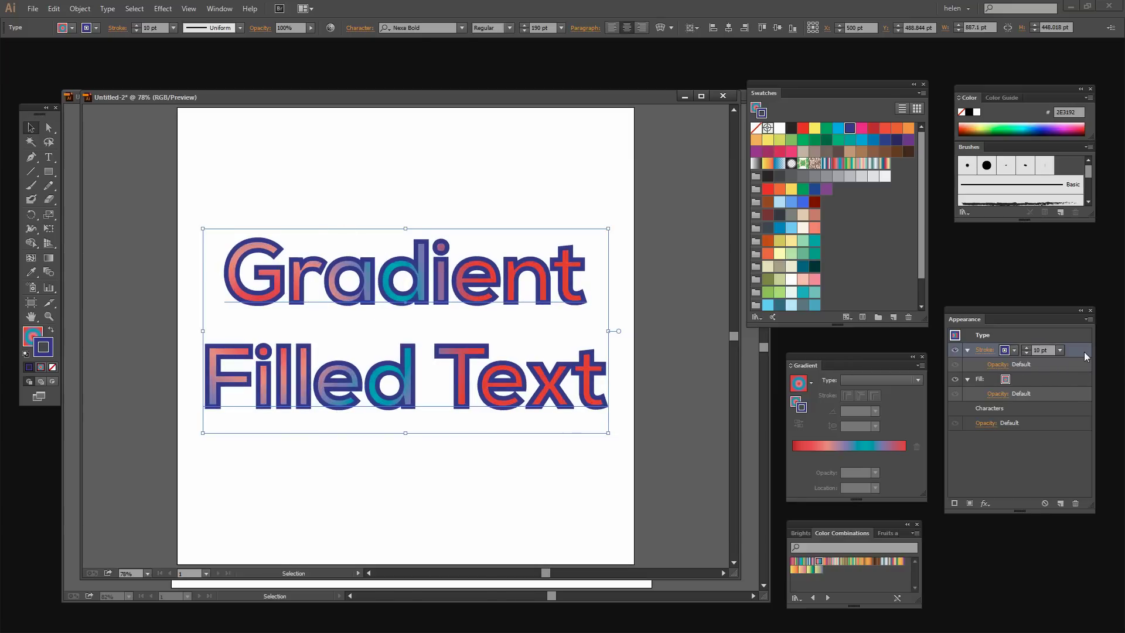
Move the dark blue stroke below the gradient fill, thicken it to 36 pt, and deselect the text.
left_click_drag(1074, 352, 1060, 400)
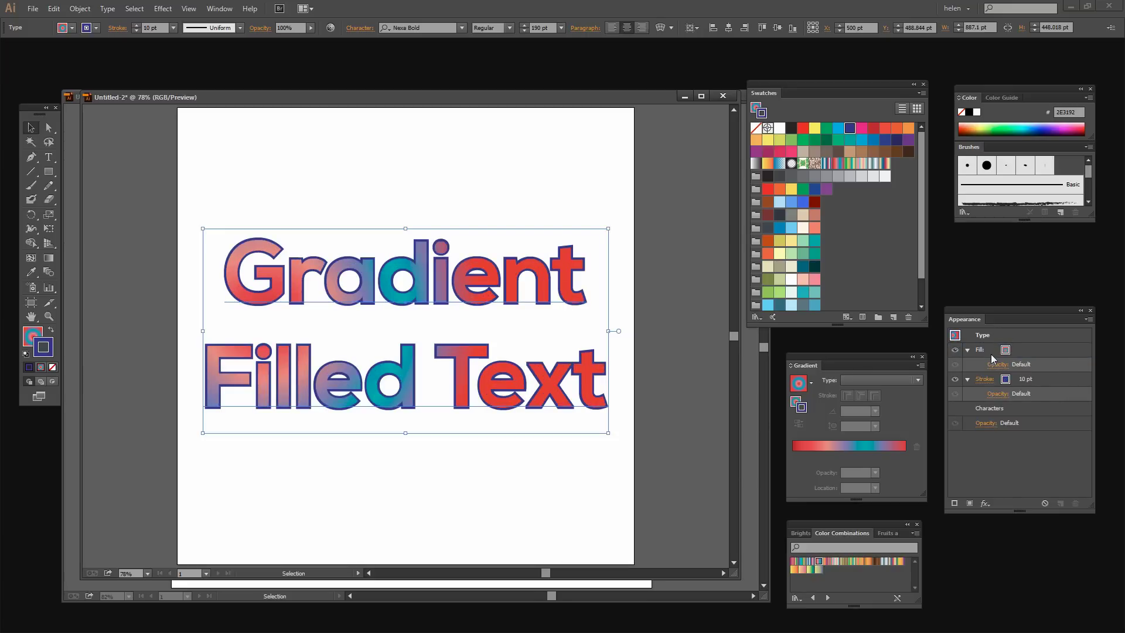
left_click(1023, 384)
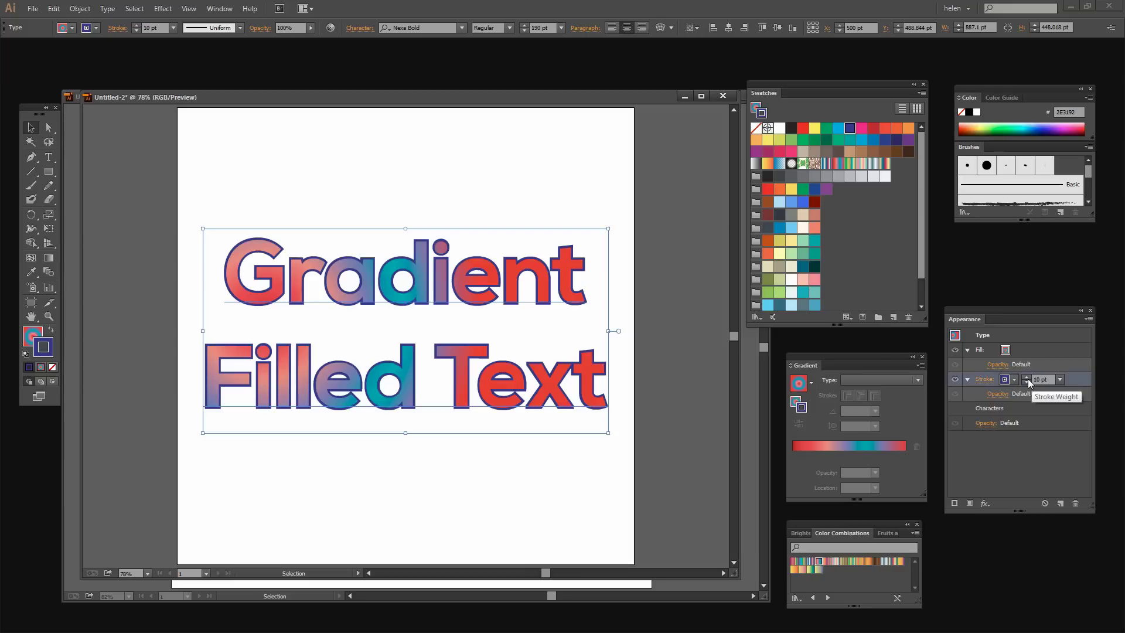
left_click(1026, 376)
left_click(1026, 377)
left_click(1026, 377)
left_click(1027, 377)
left_click(1026, 377)
left_click(1026, 377)
left_click(1026, 377)
left_click(1027, 377)
left_click(1027, 377)
left_click(1027, 377)
left_click(1026, 377)
left_click(1027, 377)
left_click(1026, 377)
left_click(1026, 376)
left_click(1026, 377)
left_click(1026, 377)
left_click(1026, 377)
left_click(1026, 377)
left_click(1026, 377)
left_click(1027, 377)
left_click(1026, 377)
left_click(1027, 377)
left_click(1027, 377)
left_click(1027, 377)
left_click(1026, 377)
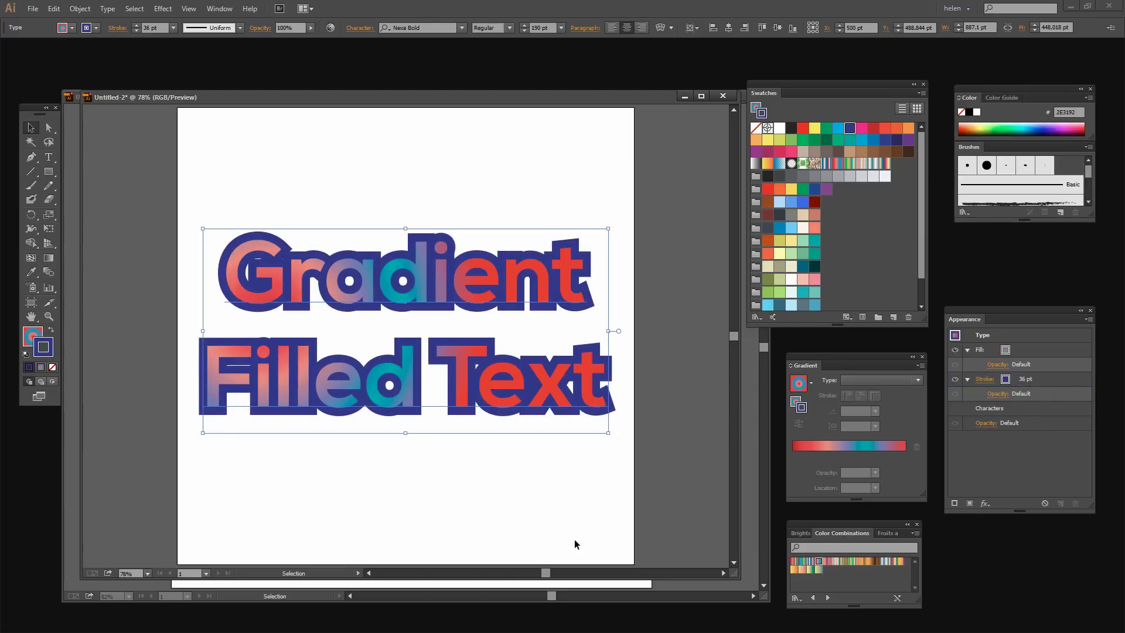
key("ctrl+shift+a")
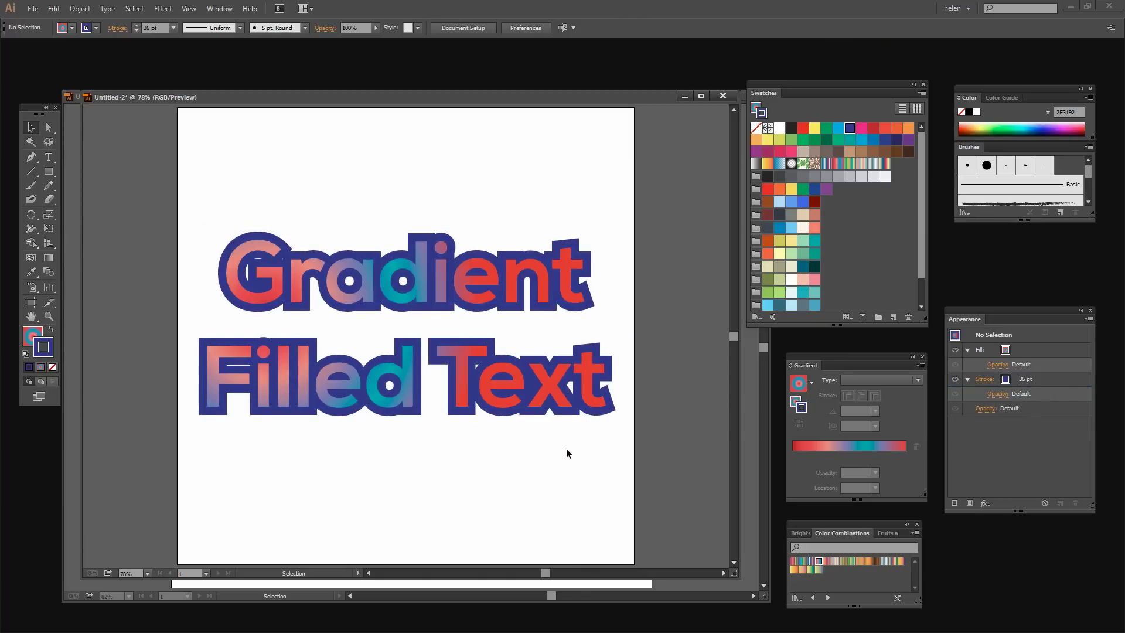